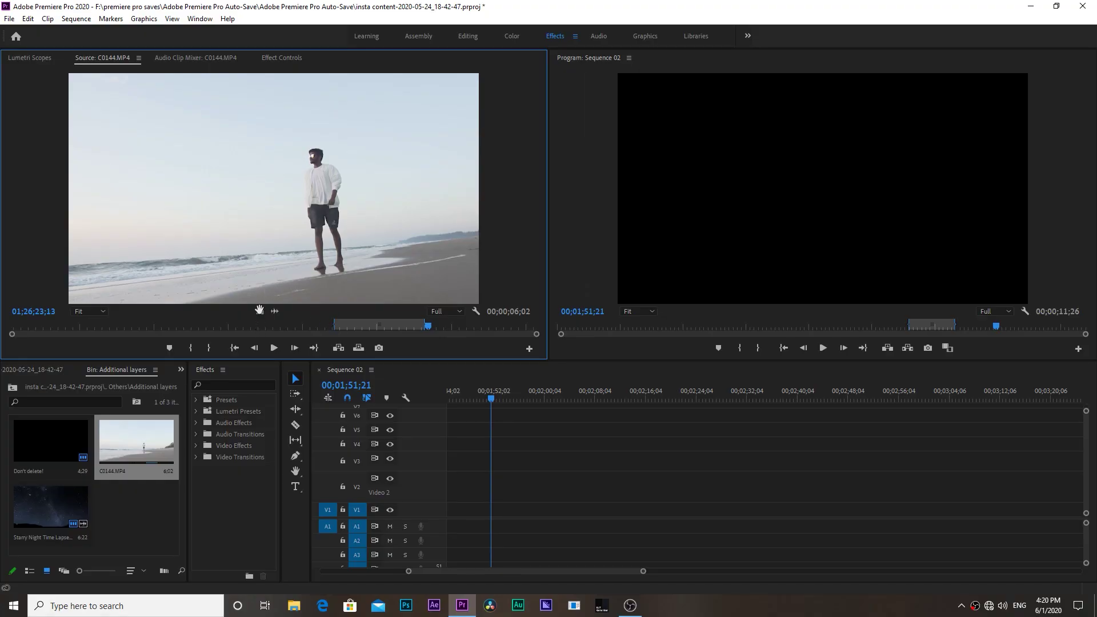
# - Drag C0144.MP4 from the bin onto track V3 of Sequence 02 at the playhead
pyautogui.moveTo(355, 370); pyautogui.dragTo(474, 461)
# - Preview the beach clip, make track V3 taller, and show the clip's Speed line
pyautogui.keyDown('alt'); pyautogui.scroll(3, 509, 465); pyautogui.keyUp('alt')
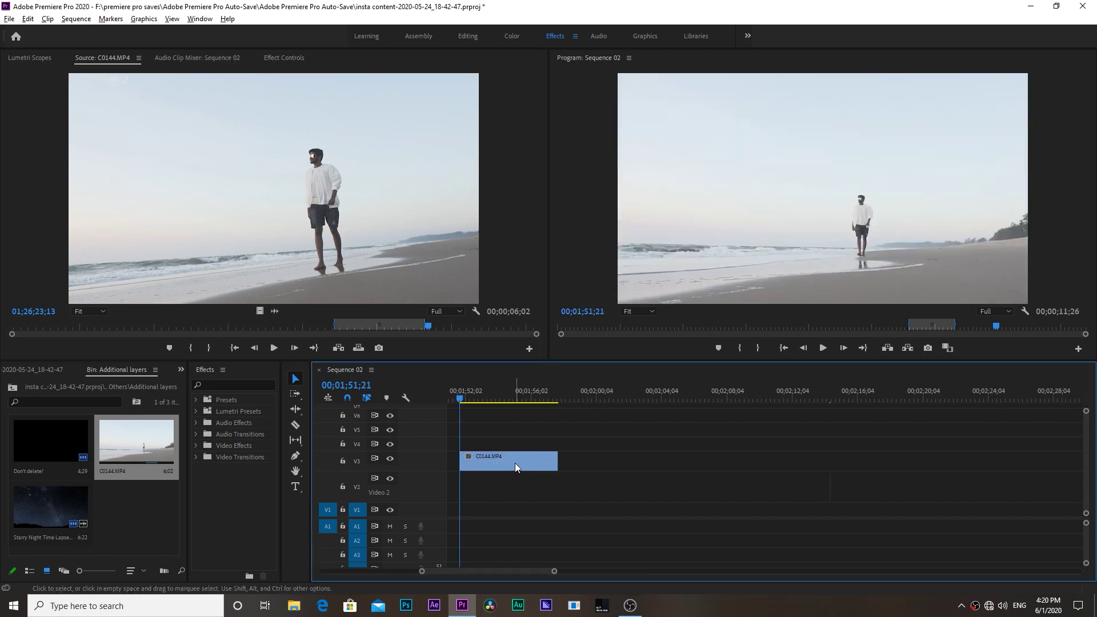
pyautogui.keyDown('alt'); pyautogui.scroll(4, 515, 463); pyautogui.keyUp('alt')
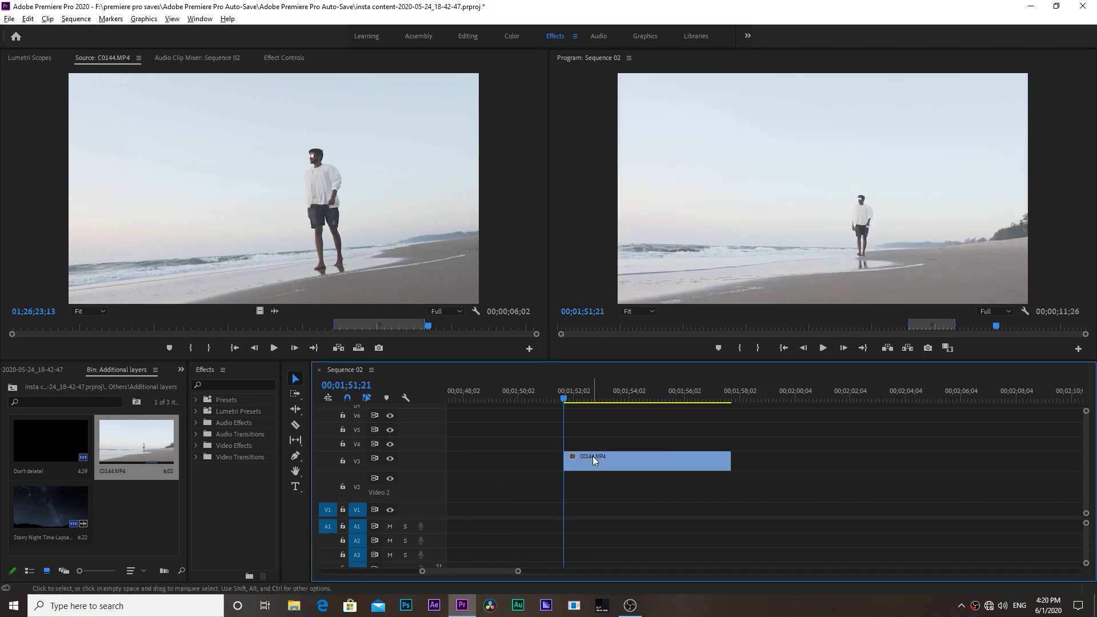
pyautogui.press('space')
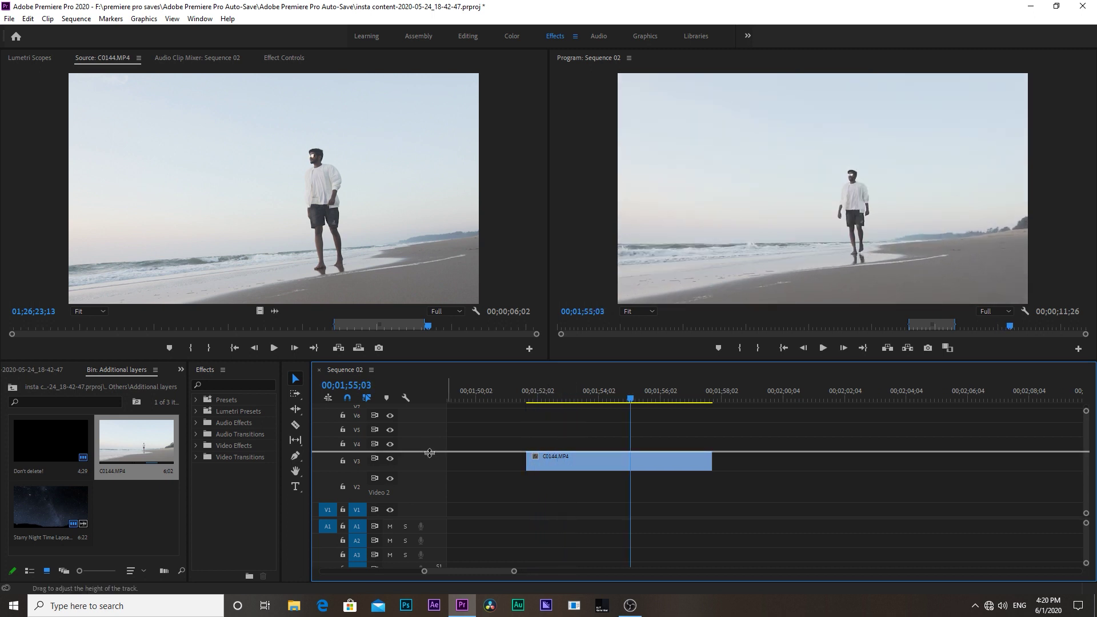
pyautogui.moveTo(428, 451); pyautogui.dragTo(432, 440)
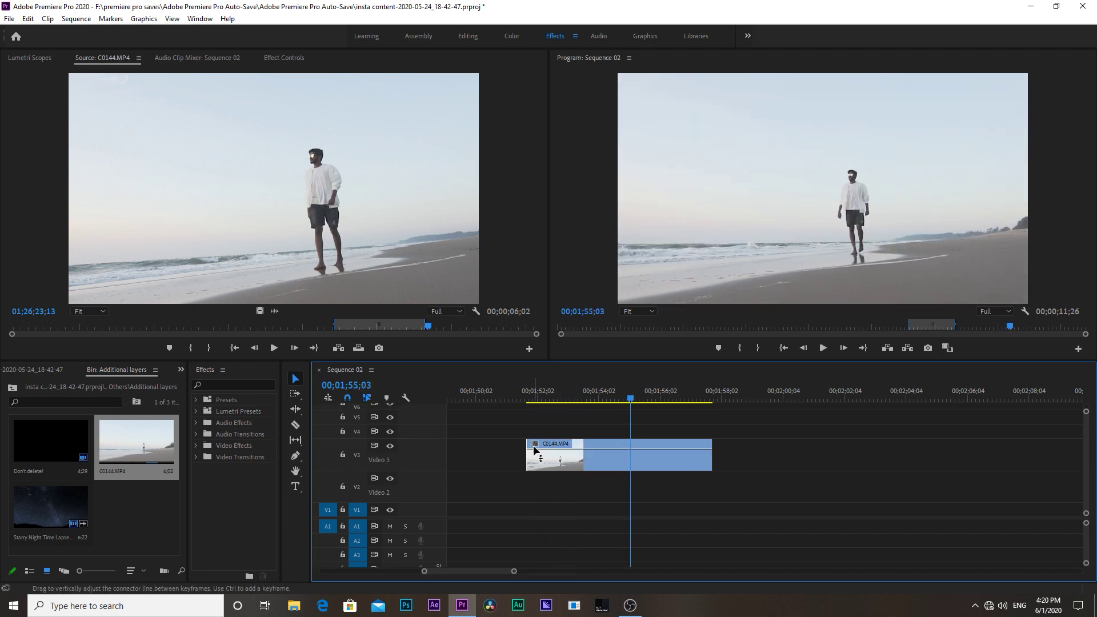
pyautogui.click(535, 444)
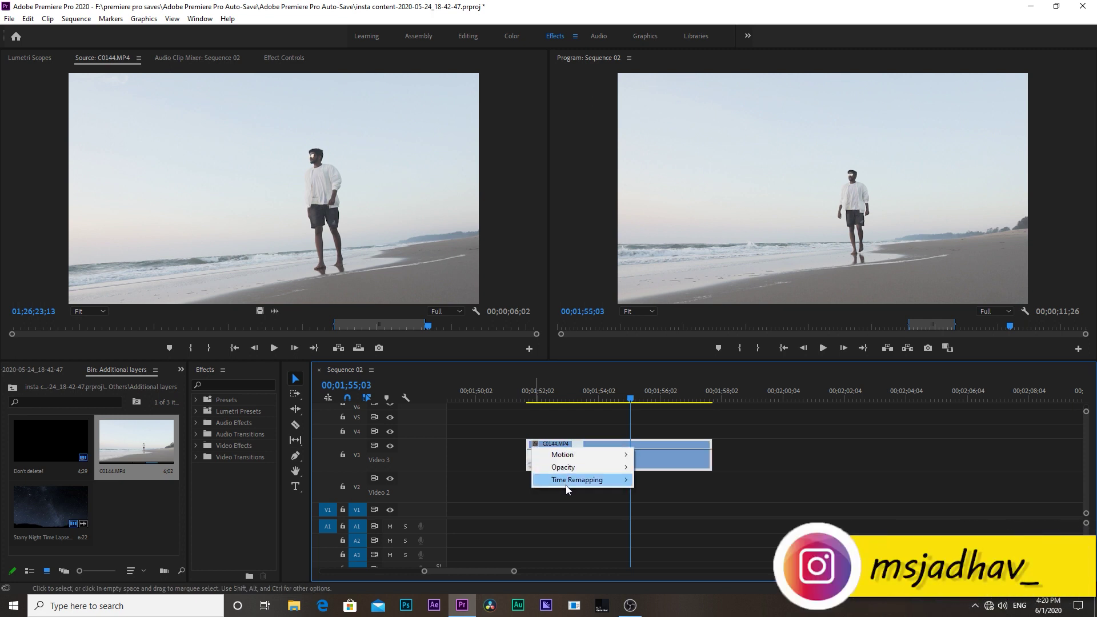
pyautogui.moveTo(567, 485)
pyautogui.click(656, 485)
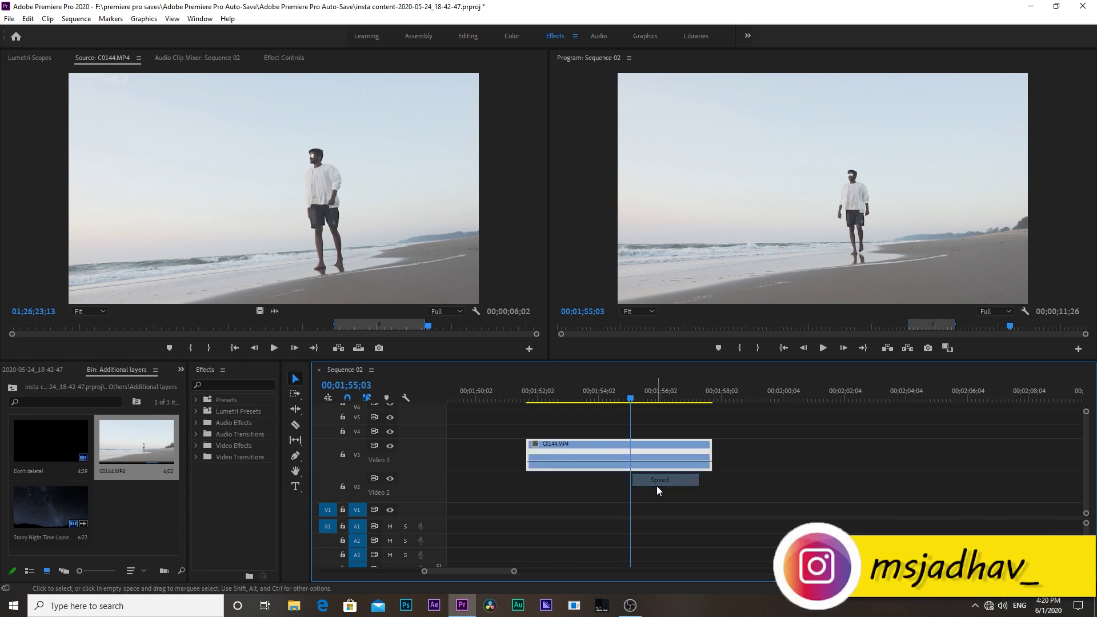
# - Set the beach clip to Optical Flow interpolation and slow it to about 43%
pyautogui.rightClick(610, 449)
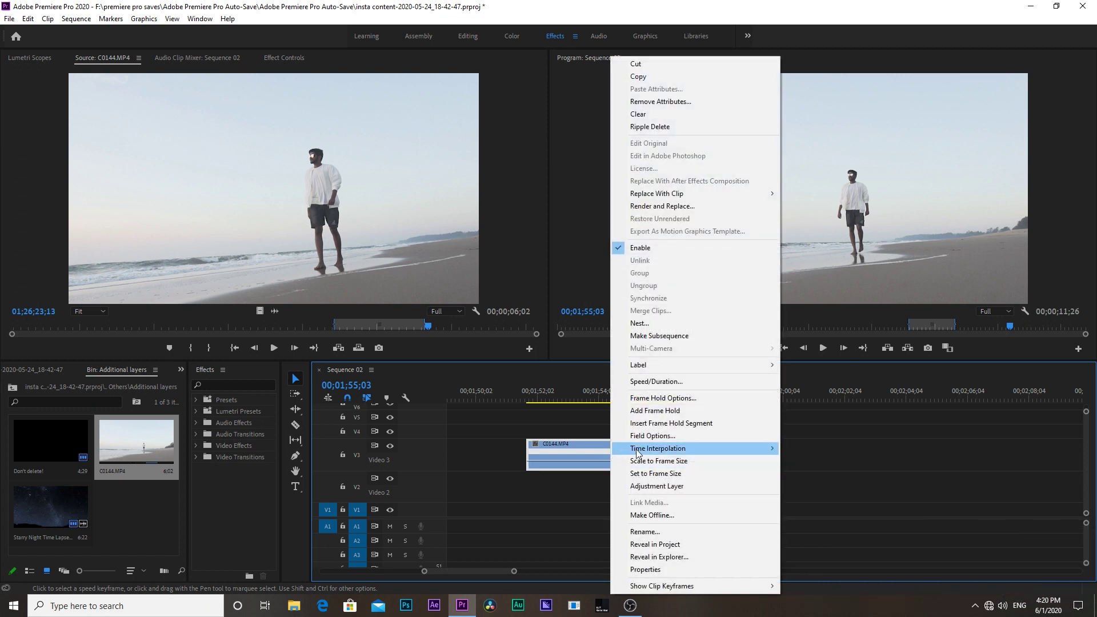
pyautogui.moveTo(640, 453)
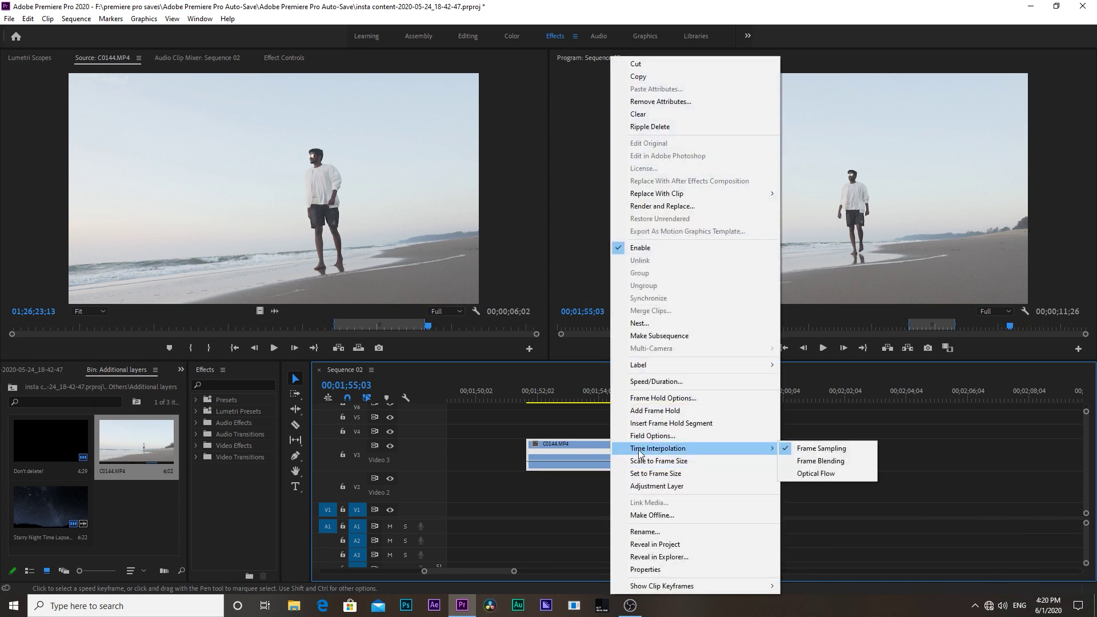
pyautogui.click(842, 477)
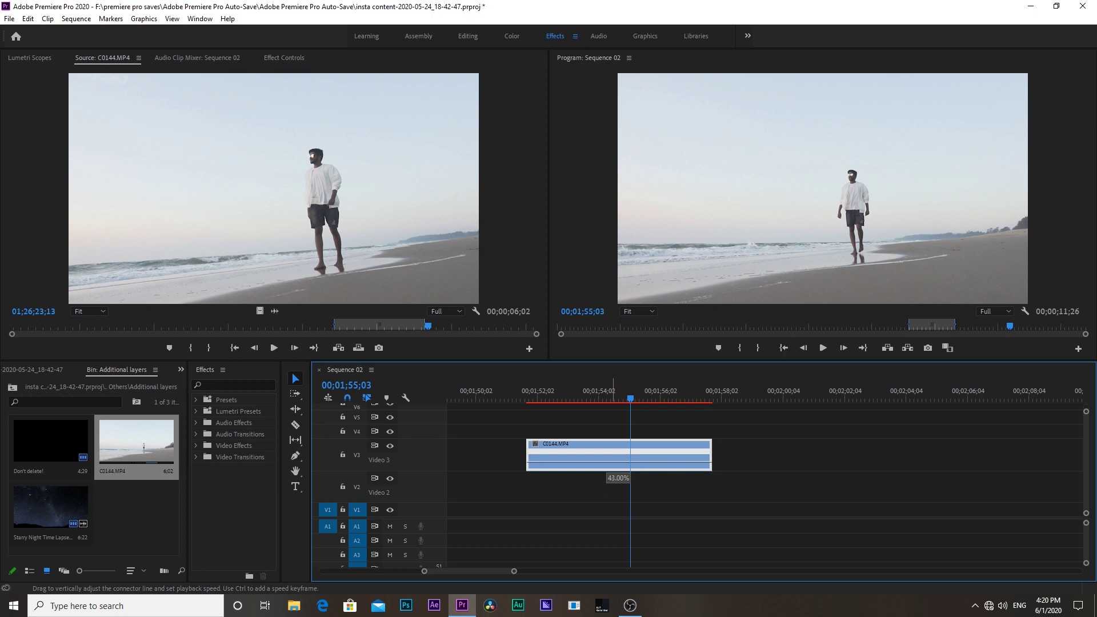
pyautogui.moveTo(628, 462); pyautogui.dragTo(629, 463)
# - Play the slowed beach clip from its start to preview it
pyautogui.click(538, 397)
pyautogui.press('space')
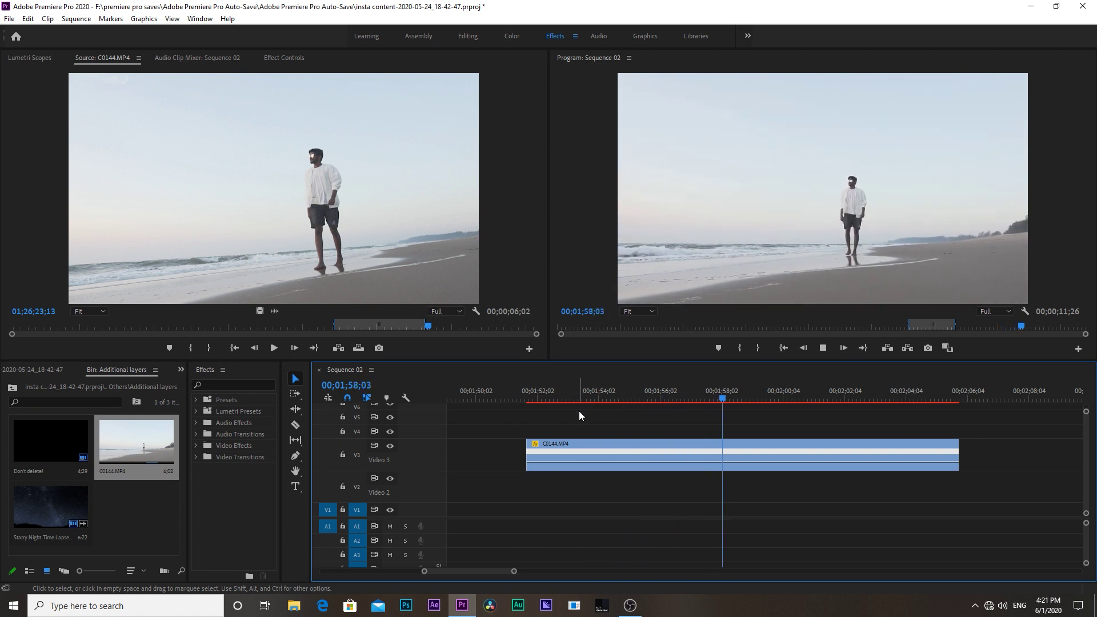
pyautogui.press('space')
# - Split the beach clip with the Razor tool at 00;01;55;27
pyautogui.moveTo(666, 399); pyautogui.dragTo(656, 399)
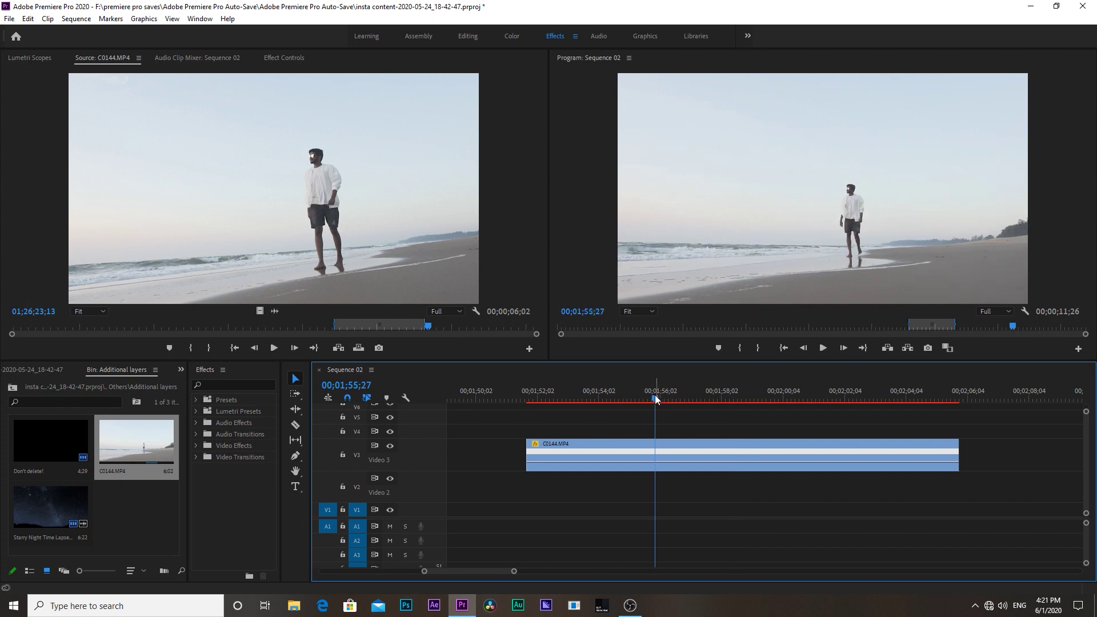
pyautogui.click(297, 427)
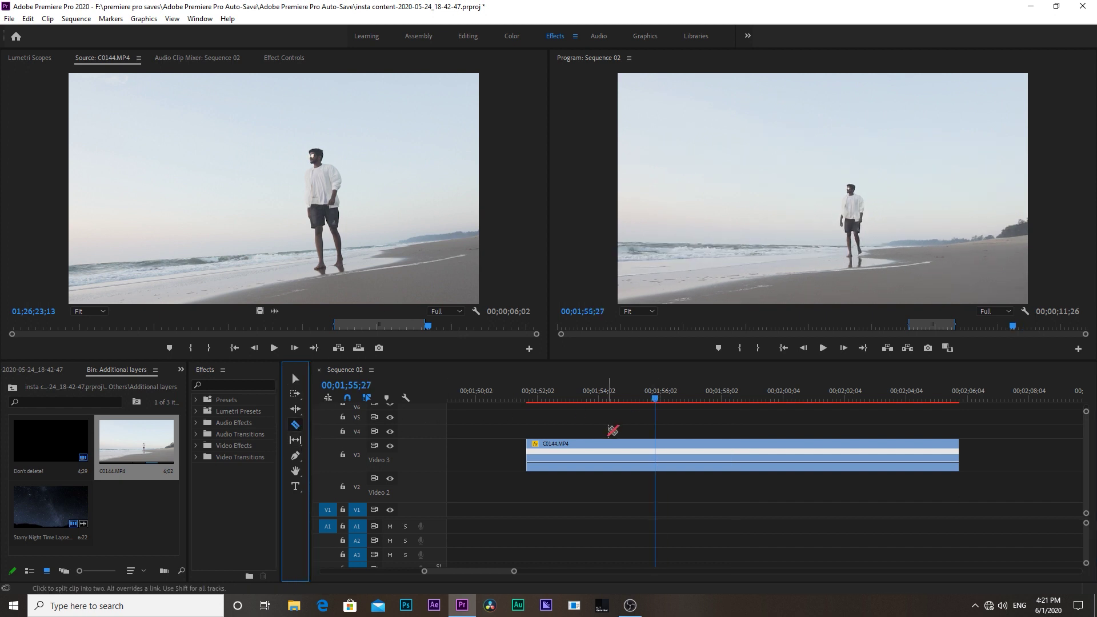
pyautogui.click(657, 451)
pyautogui.press('v')
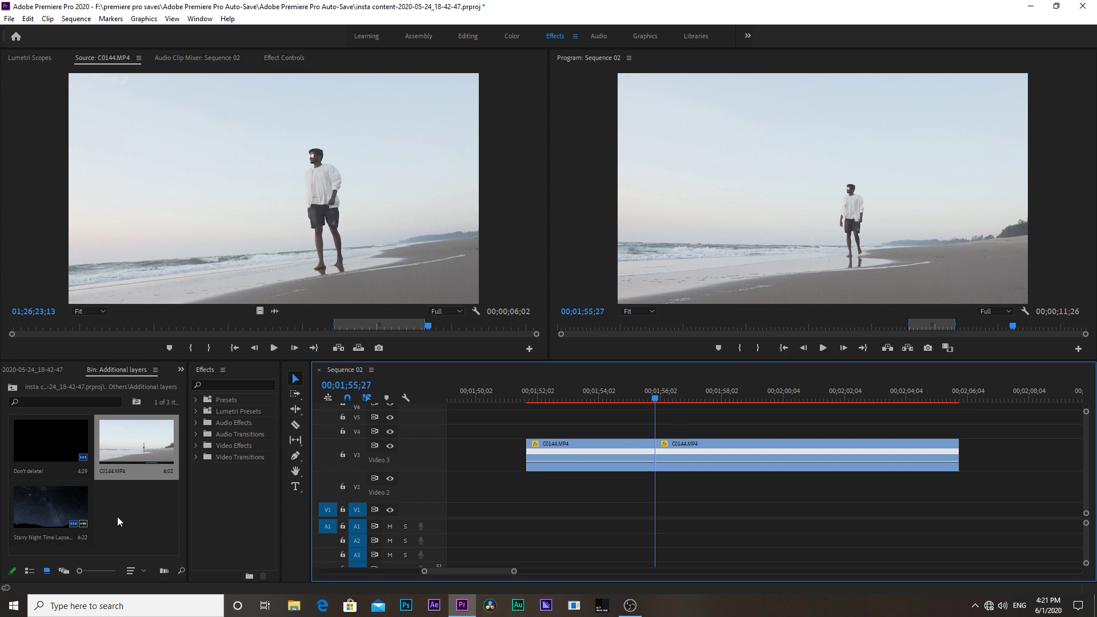
# - Place Starry Night Time Lapse on V2 under the beach clip and extend its end
pyautogui.doubleClick(62, 506)
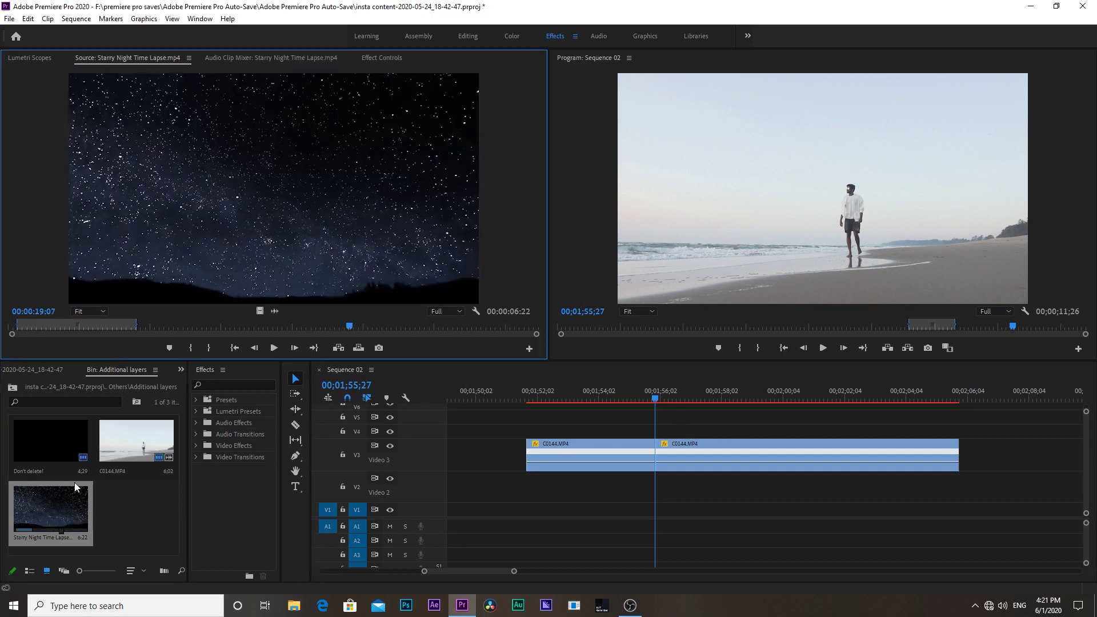
pyautogui.click(36, 325)
pyautogui.press('space')
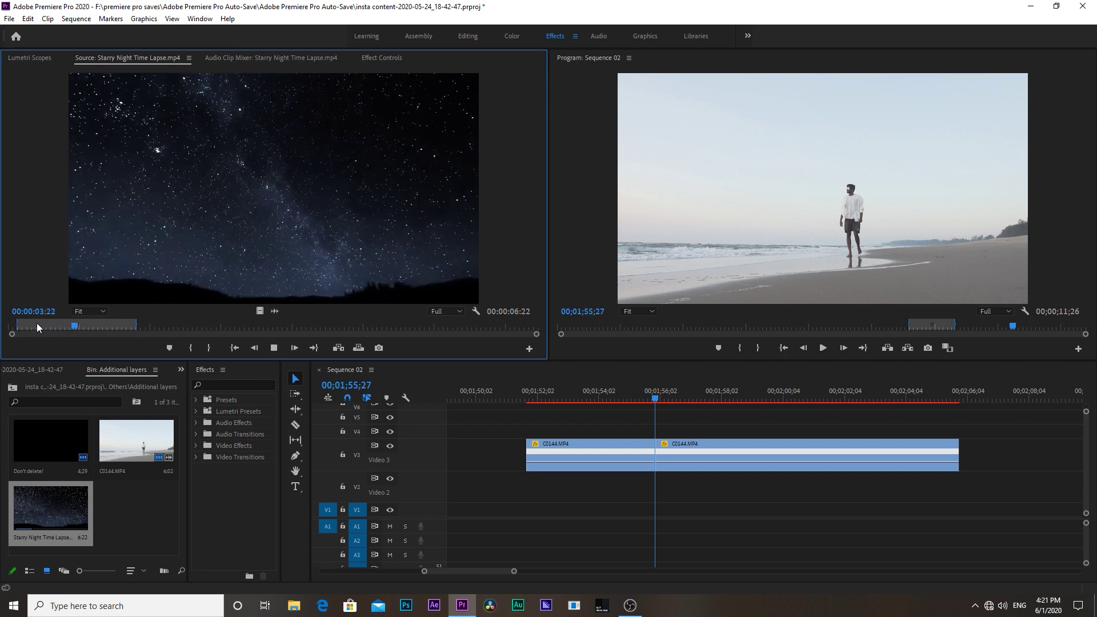
pyautogui.moveTo(261, 311); pyautogui.dragTo(528, 491)
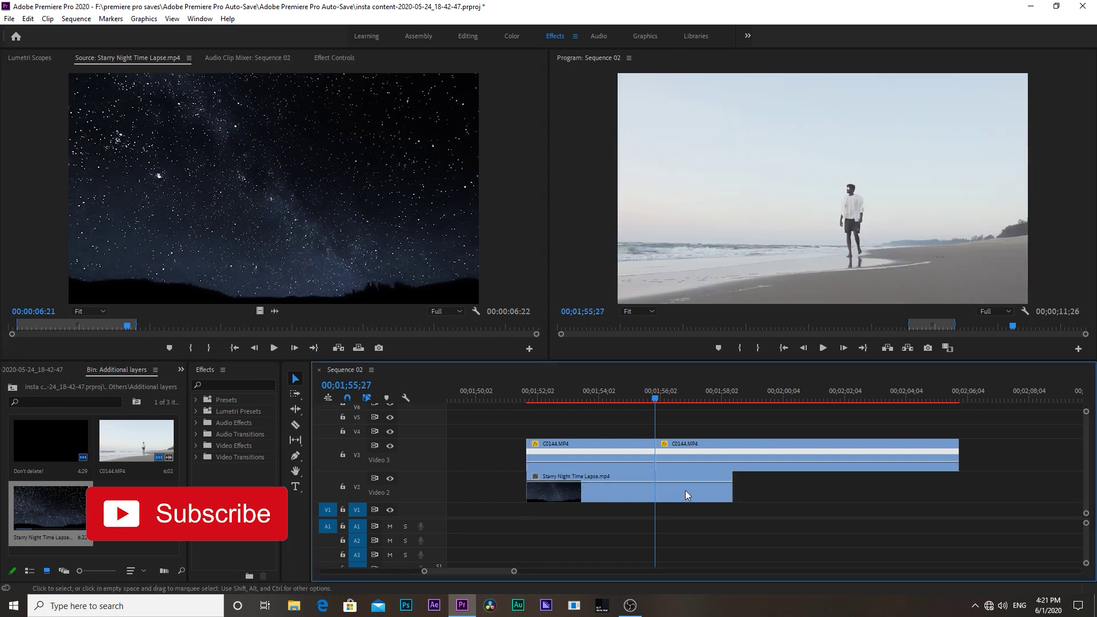
pyautogui.moveTo(726, 485); pyautogui.dragTo(832, 493)
pyautogui.moveTo(899, 495); pyautogui.dragTo(909, 494)
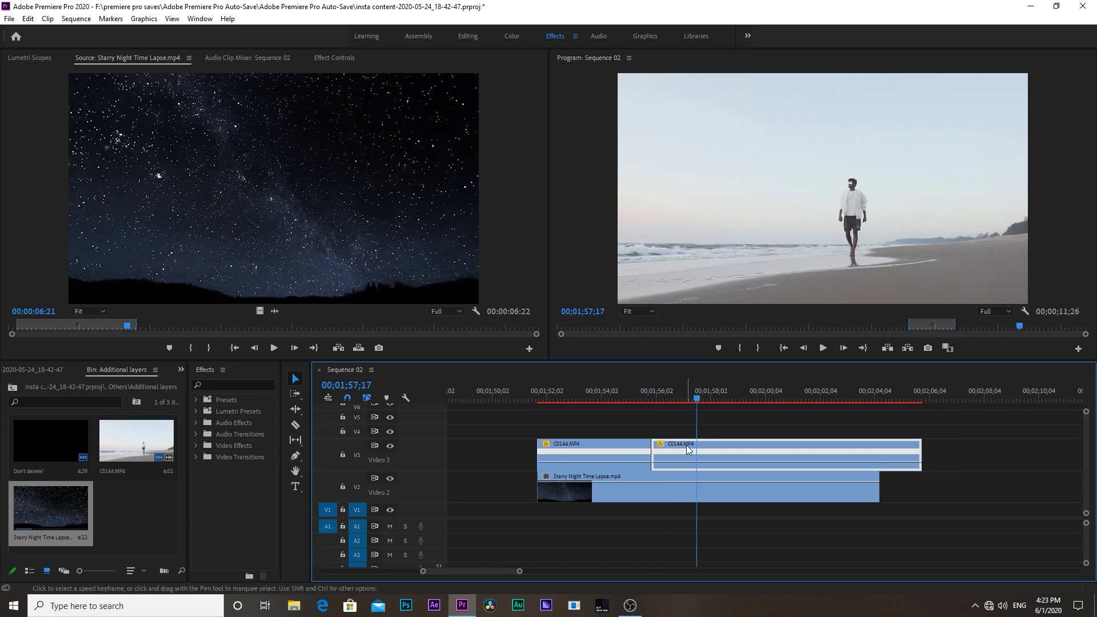
# - Nest the second beach clip as Nested Sequence 22 and select it
pyautogui.rightClick(687, 444)
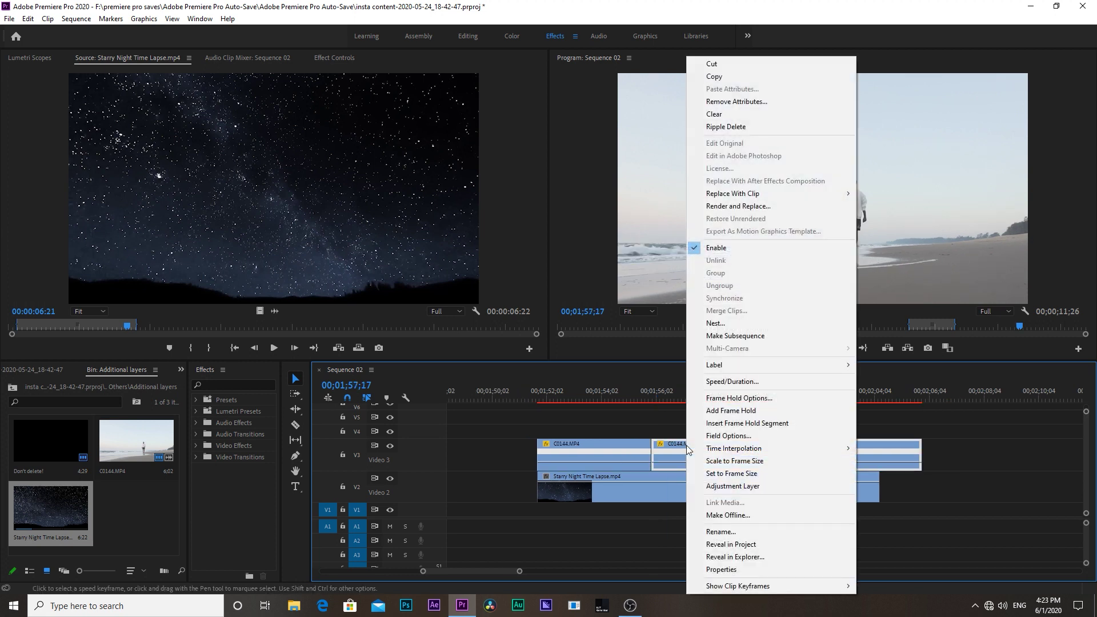
pyautogui.click(721, 322)
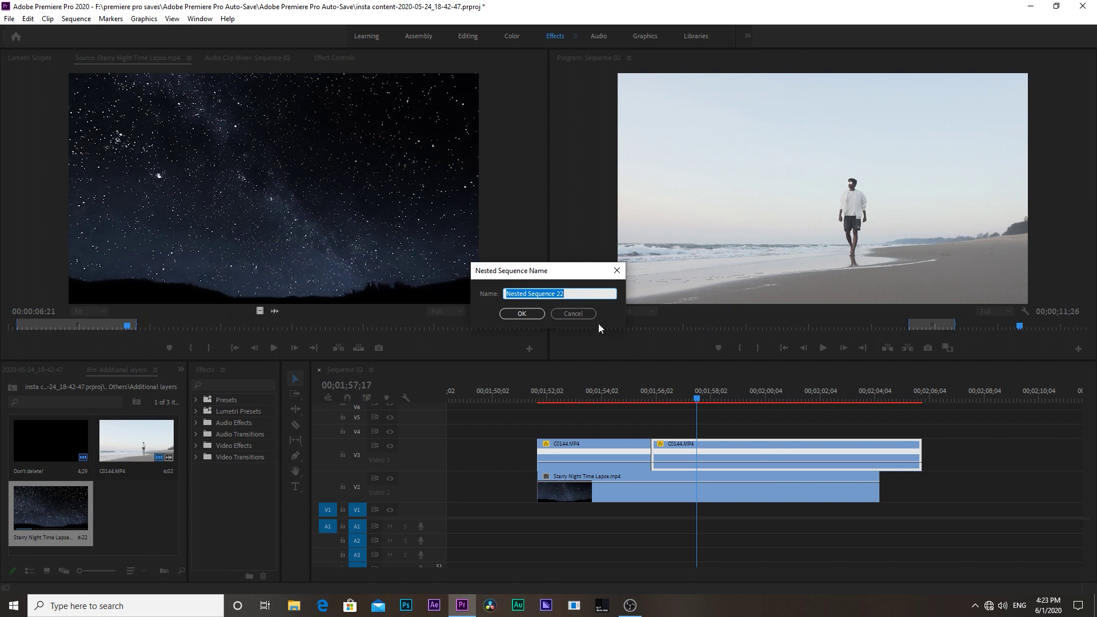
pyautogui.click(536, 316)
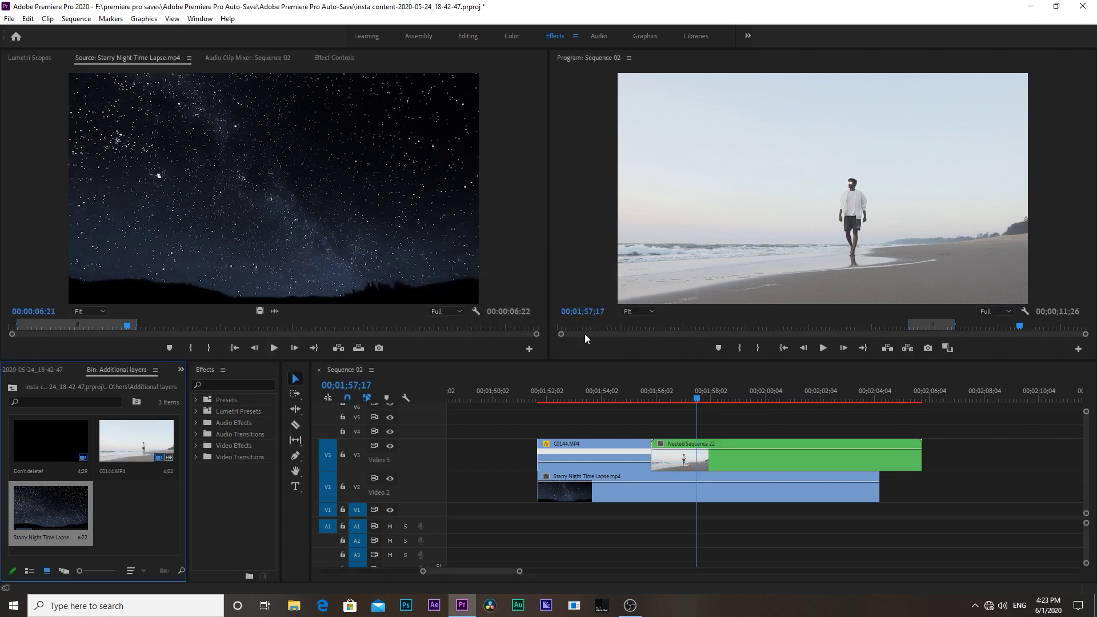
pyautogui.click(671, 451)
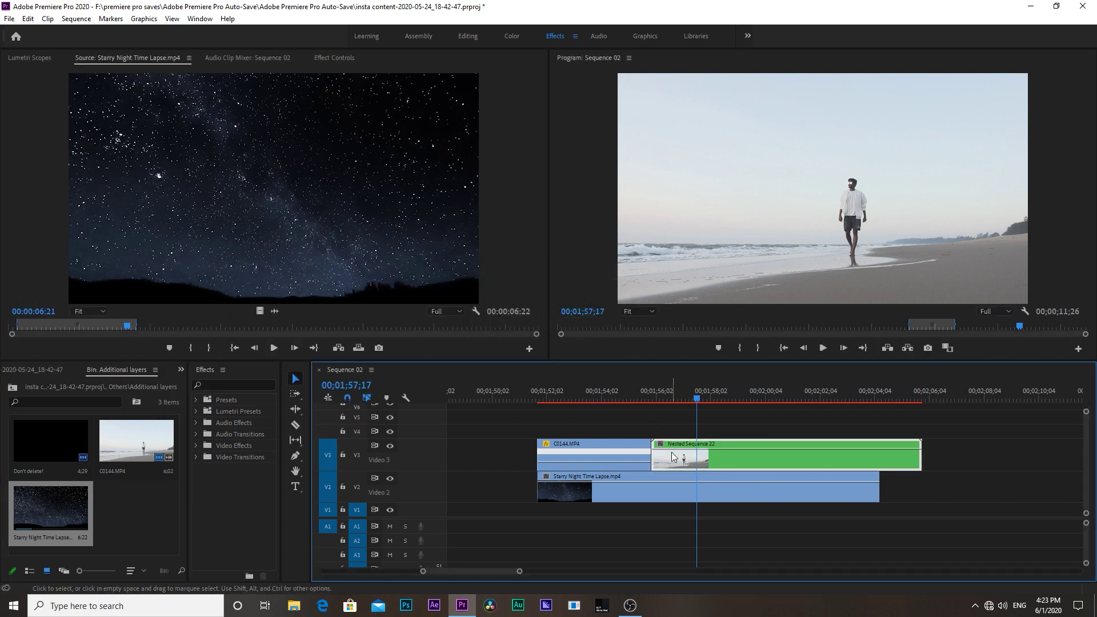
# - Search the Effects panel for 'gradient wipe' and pick the Gradient Wipe effect
pyautogui.click(334, 58)
pyautogui.click(225, 383)
pyautogui.write('gra')
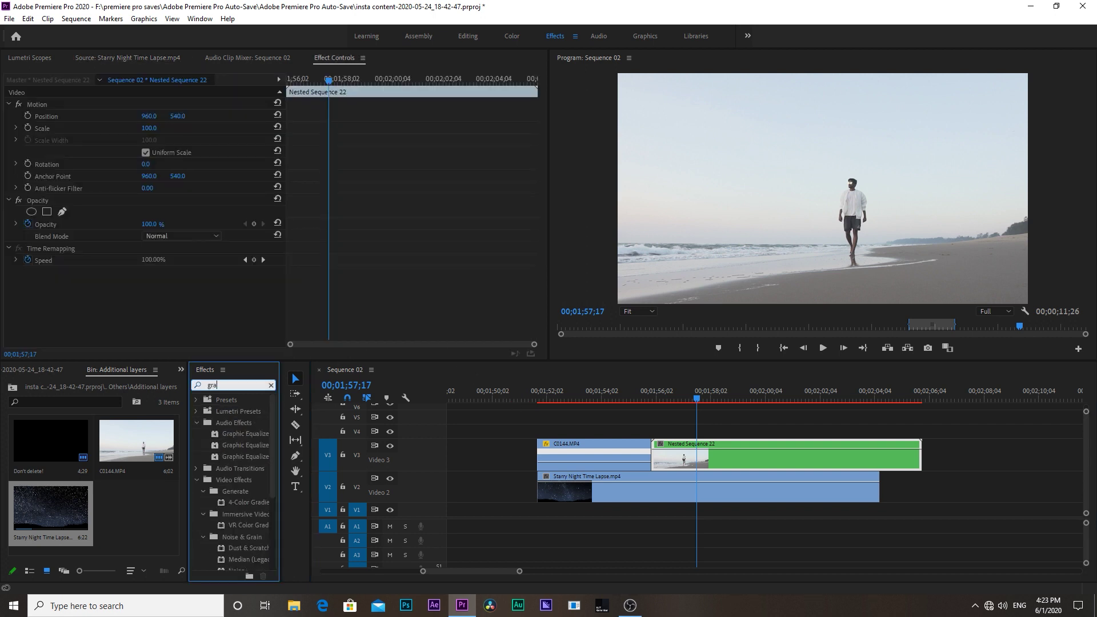
pyautogui.write('dient wip')
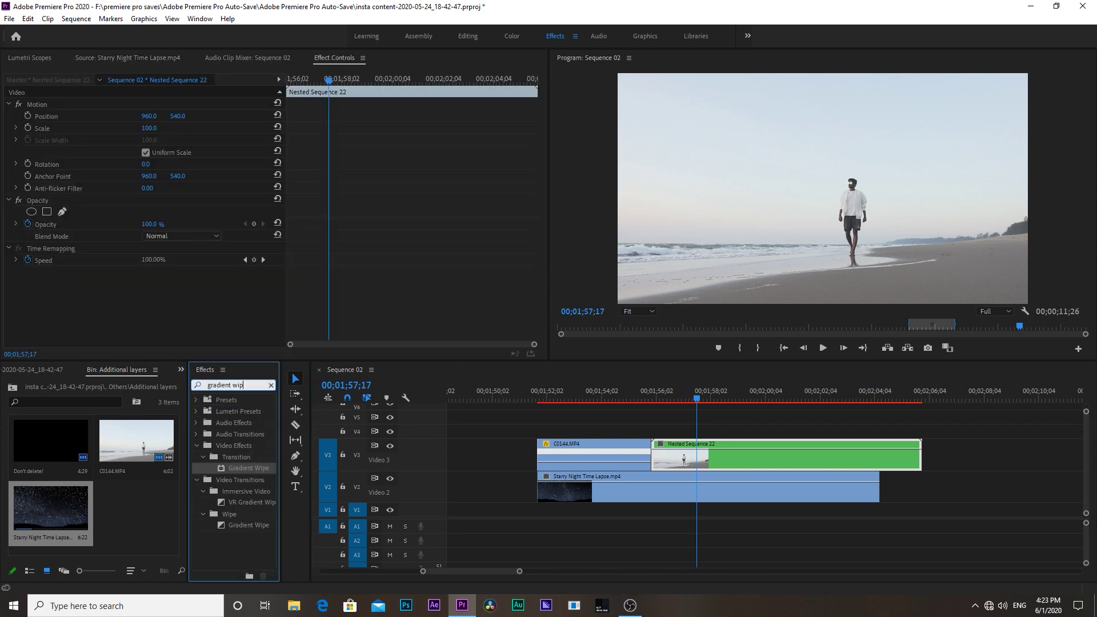
pyautogui.write('re')
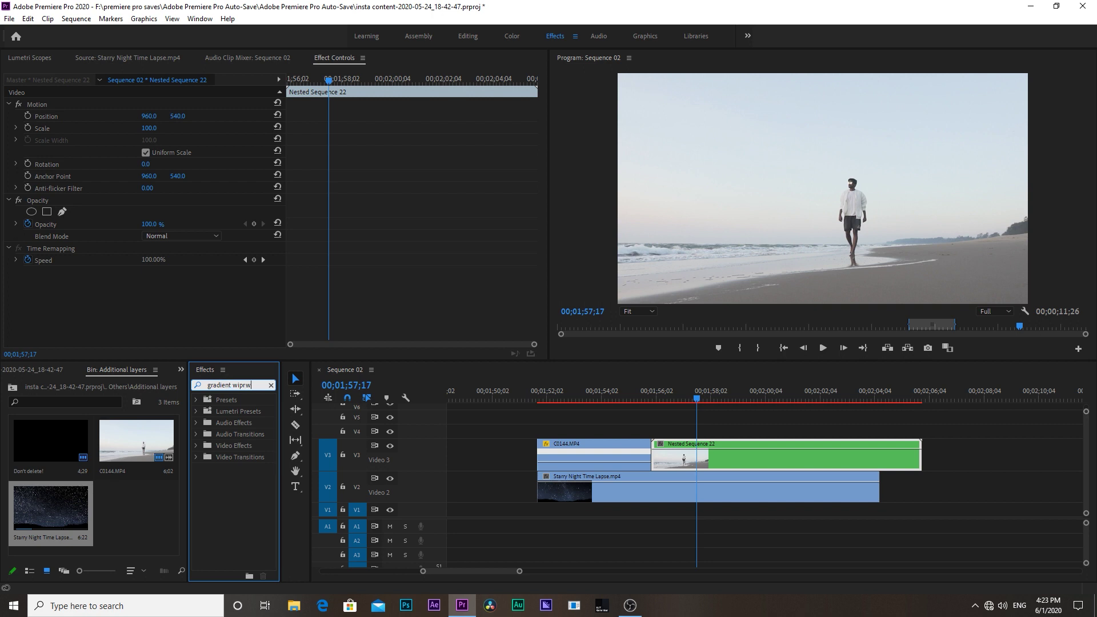
pyautogui.press('BackSpace')
pyautogui.press('BackSpace')
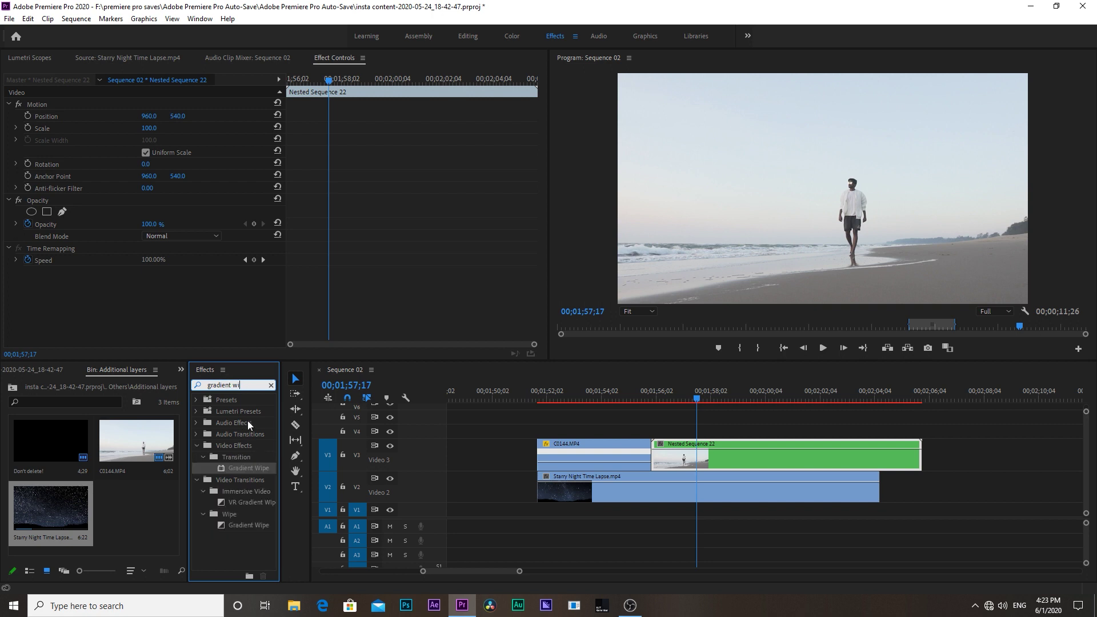
pyautogui.write('pe')
pyautogui.click(241, 467)
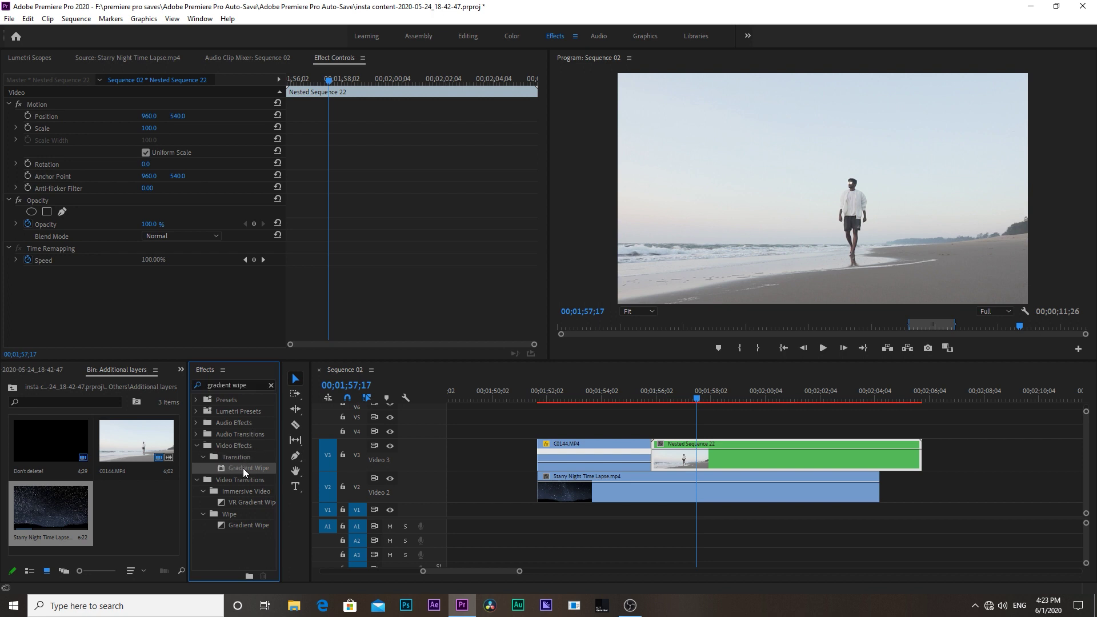
# - Apply Gradient Wipe to Nested Sequence 22 and keyframe completion and softness at 00;01;55;27
pyautogui.moveTo(343, 470); pyautogui.dragTo(691, 460)
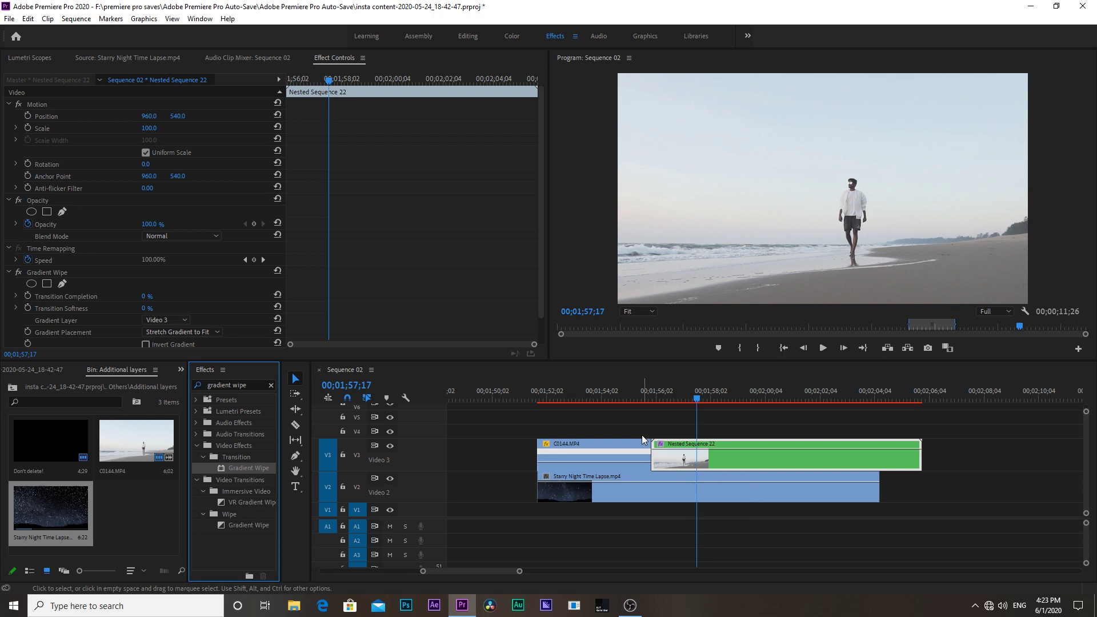
pyautogui.scroll(-1, 417, 218)
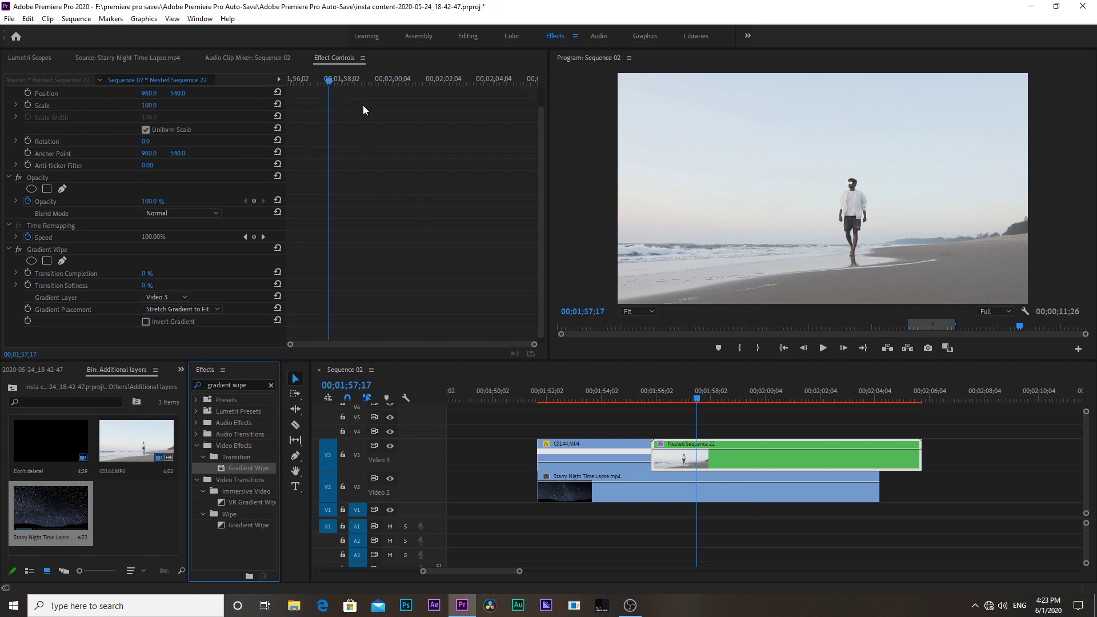
pyautogui.click(328, 81)
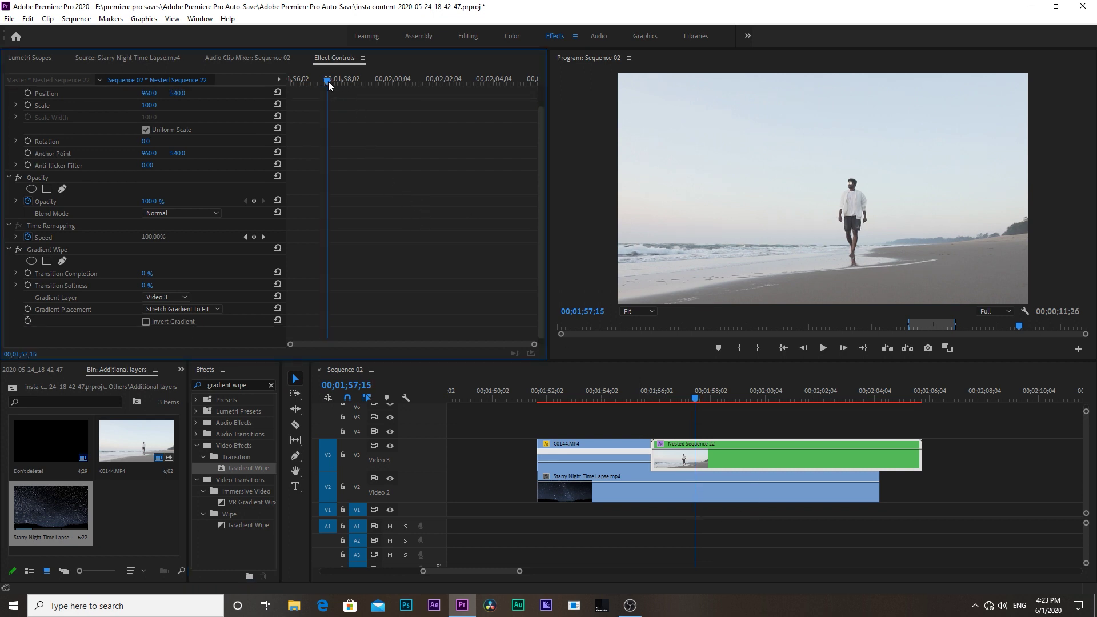
pyautogui.moveTo(328, 81); pyautogui.dragTo(276, 75)
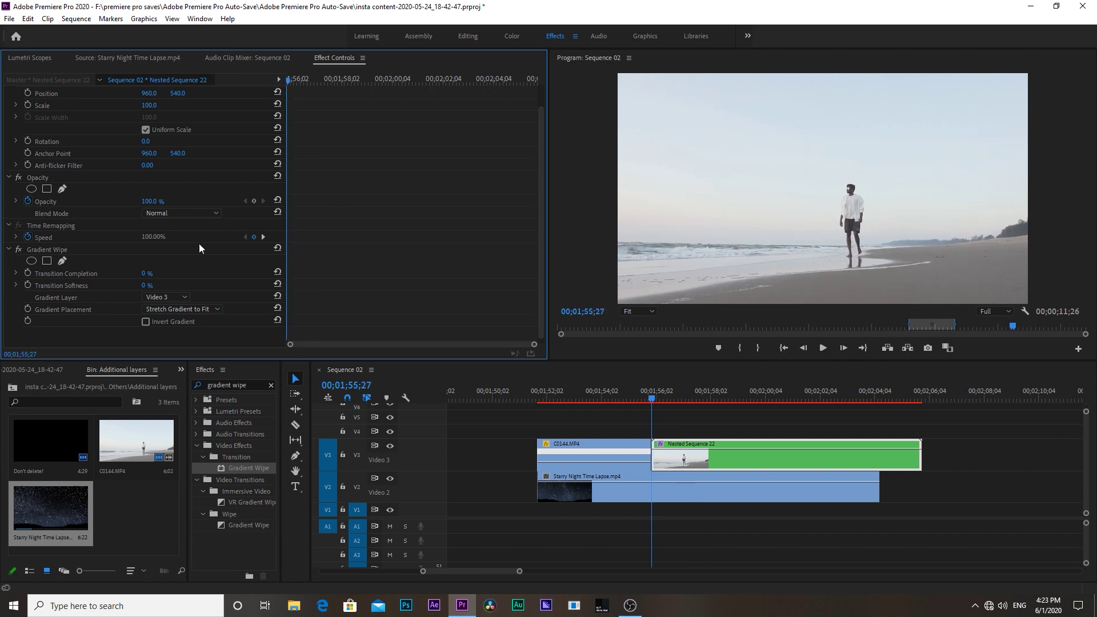
pyautogui.click(28, 272)
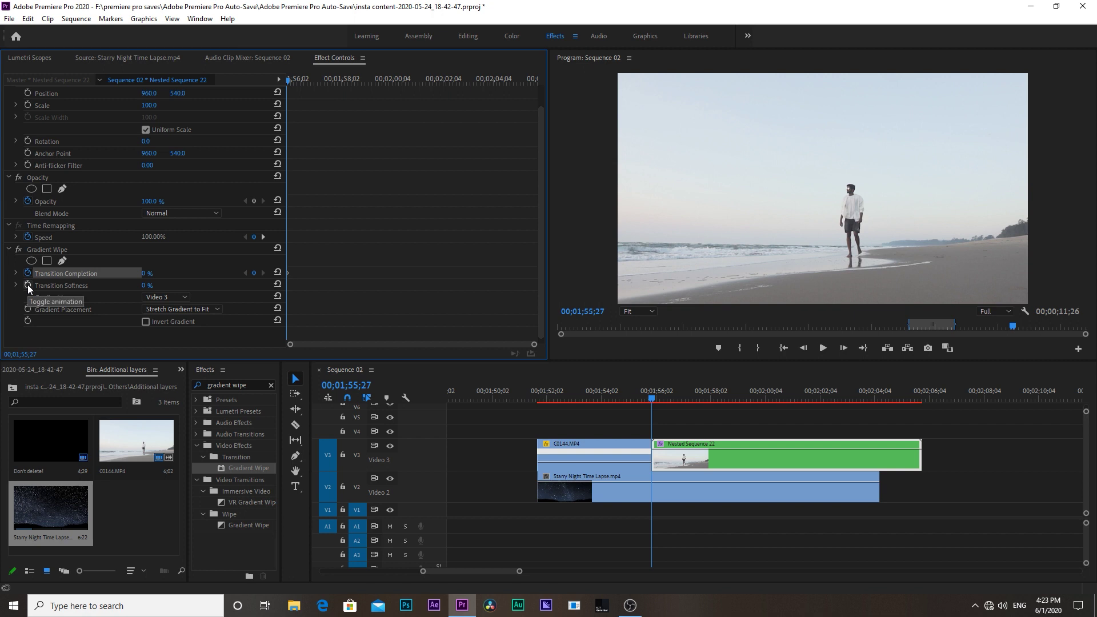
pyautogui.click(28, 284)
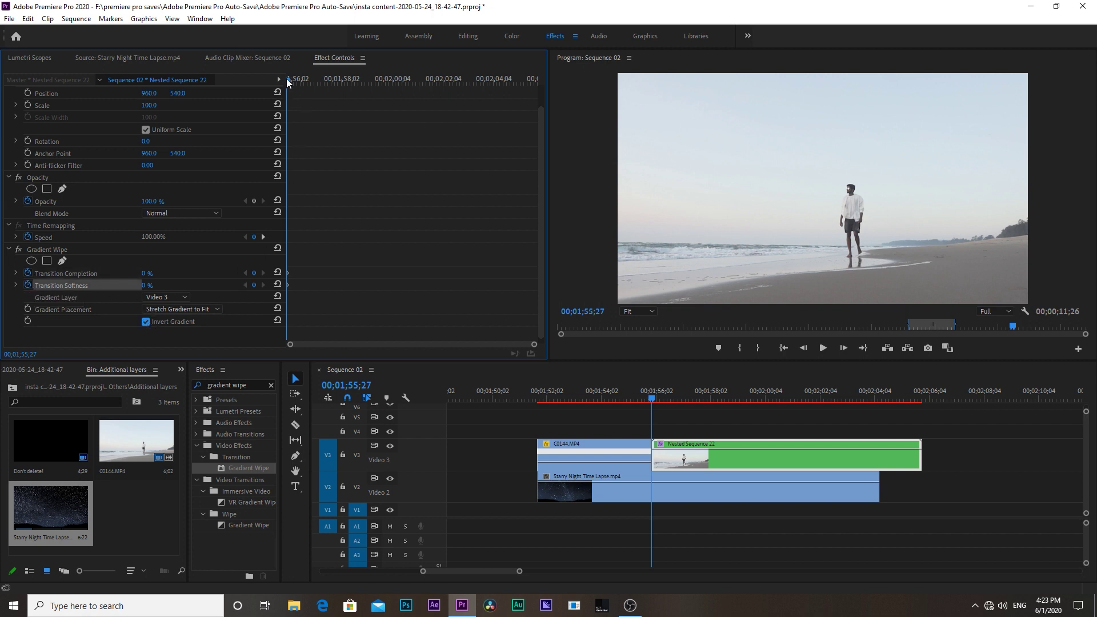
# - Keyframe the Gradient Wipe to 20% completion at 01;57;18
pyautogui.moveTo(289, 80); pyautogui.dragTo(331, 83)
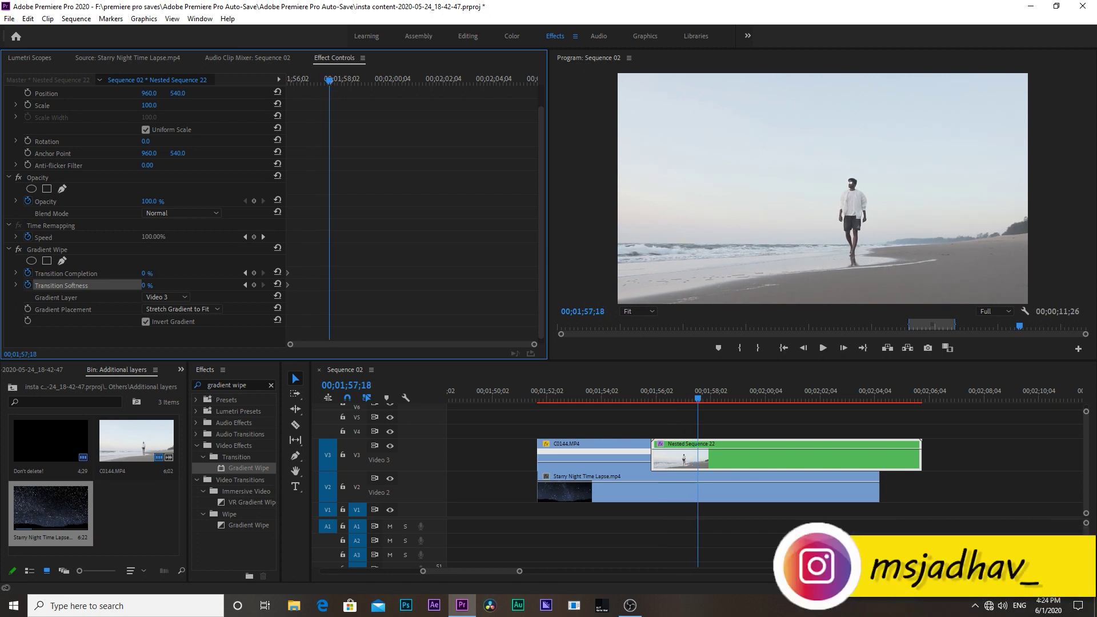
pyautogui.moveTo(144, 273); pyautogui.dragTo(155, 273)
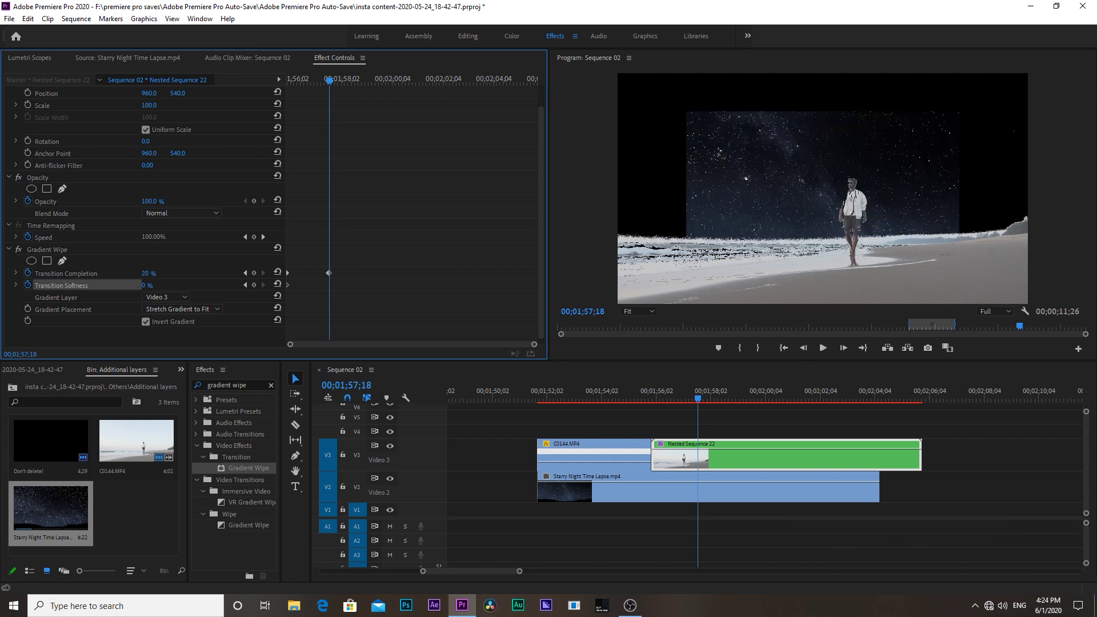
pyautogui.moveTo(155, 273); pyautogui.dragTo(144, 273)
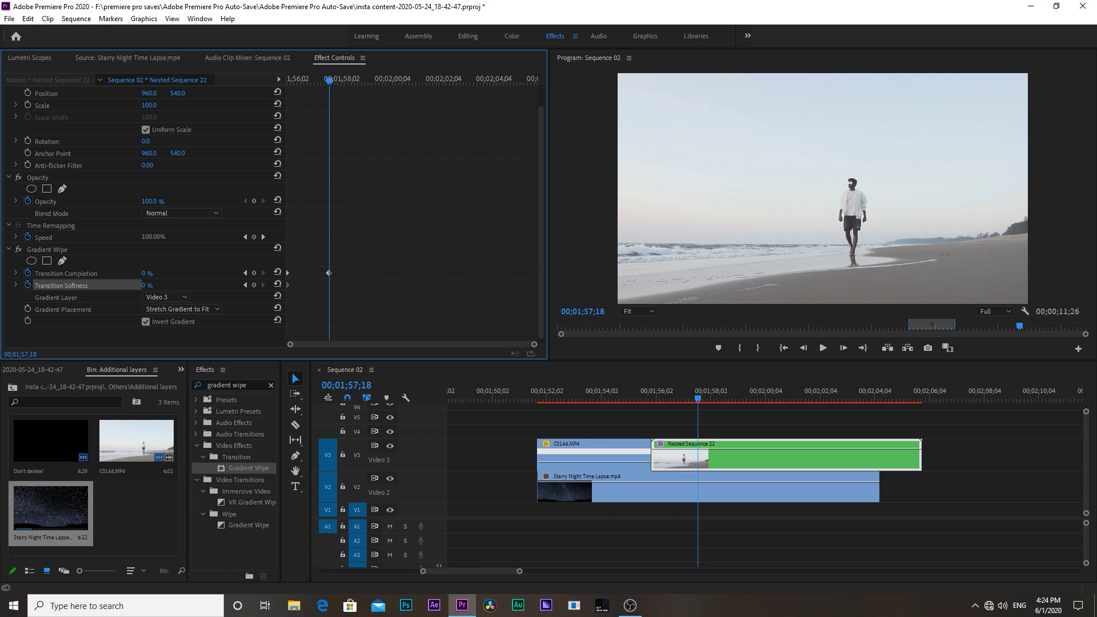
pyautogui.moveTo(149, 273); pyautogui.dragTo(156, 273)
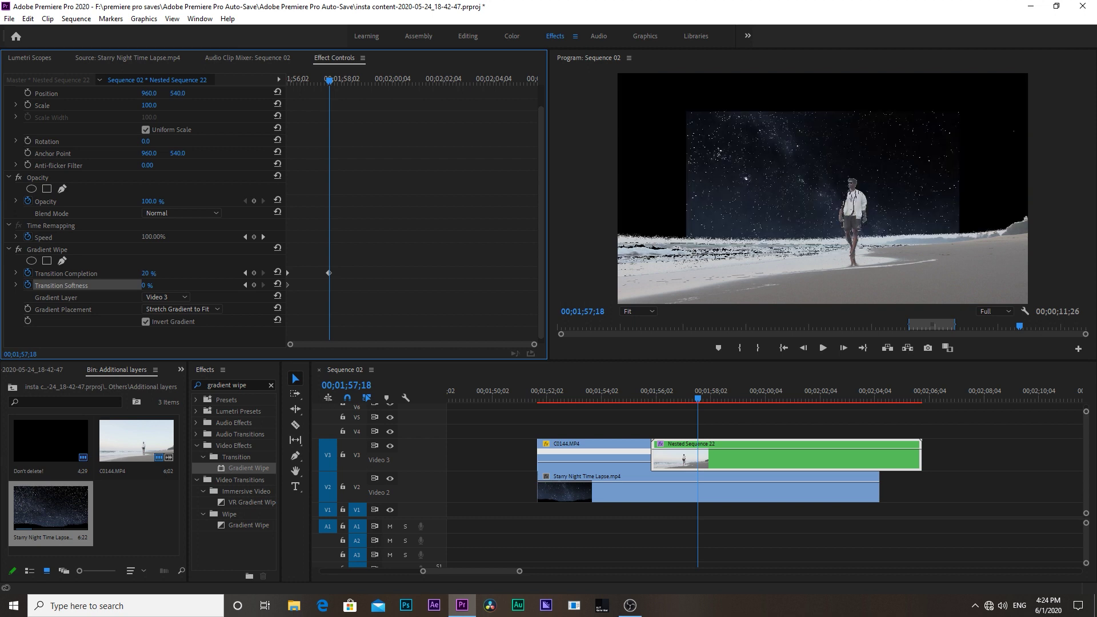
pyautogui.click(616, 495)
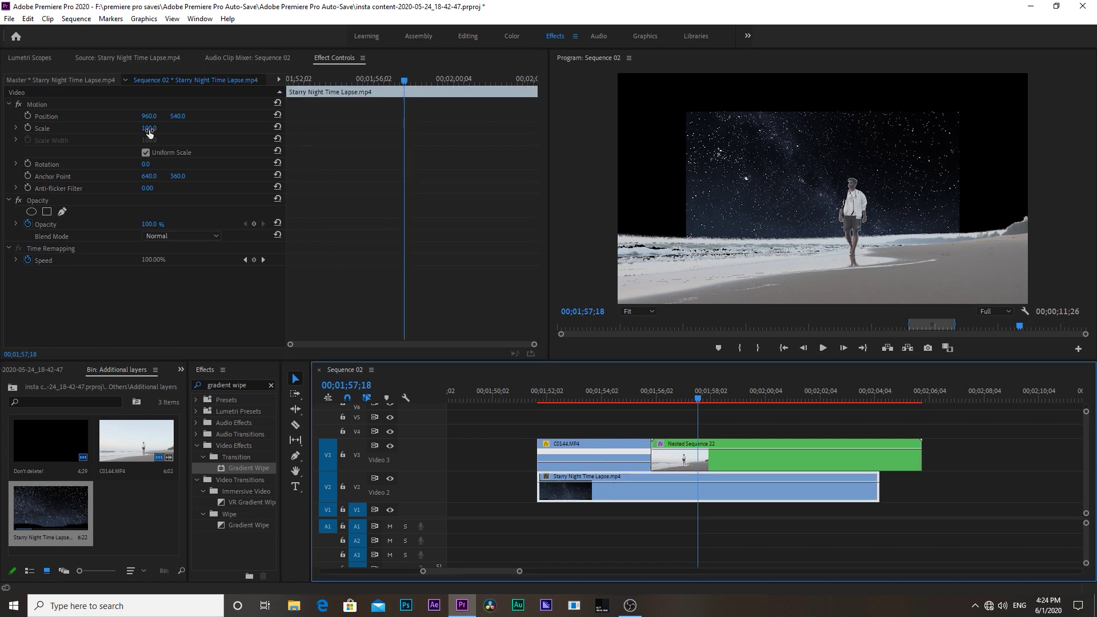
# - Scale the starry timelapse to 159% and raise the nested clip's wipe completion
pyautogui.moveTo(149, 131); pyautogui.dragTo(183, 131)
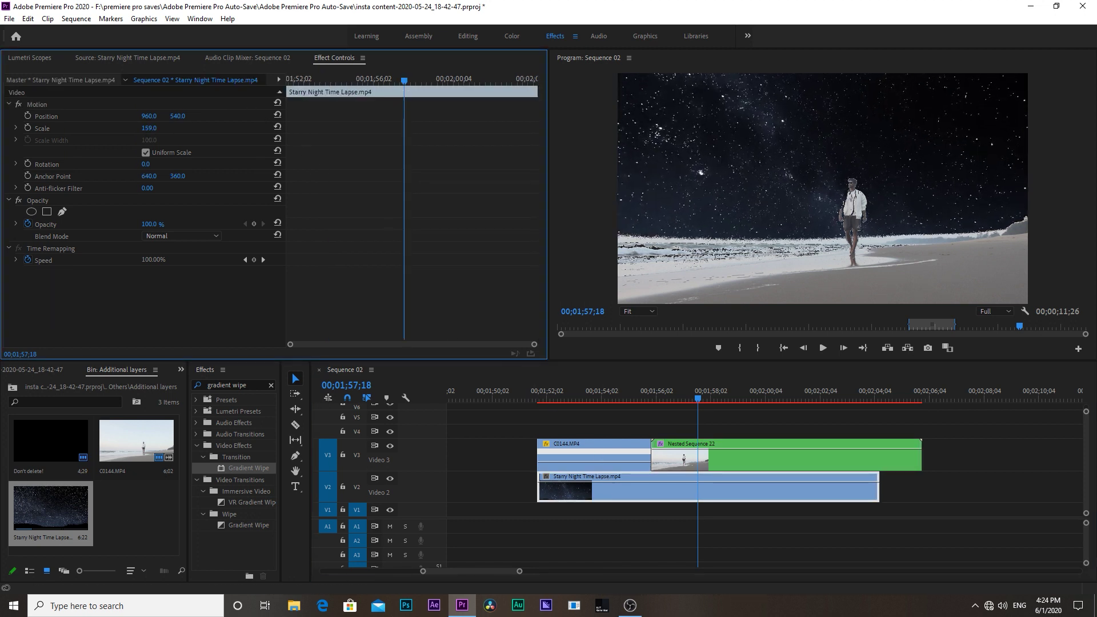
pyautogui.click(811, 457)
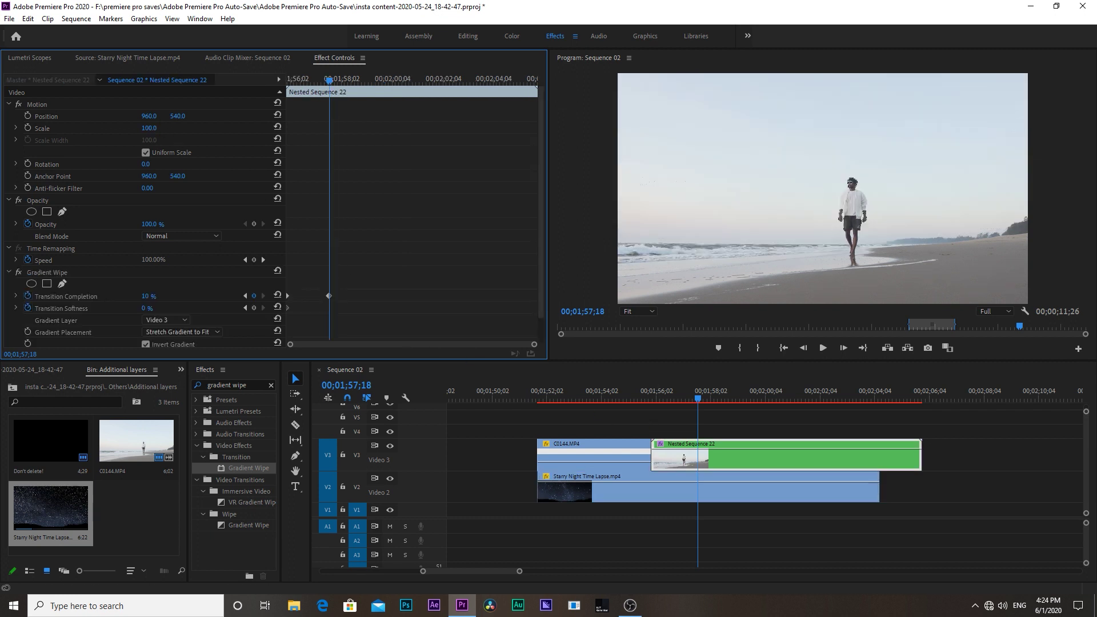
pyautogui.moveTo(149, 296); pyautogui.dragTo(159, 296)
pyautogui.hotkey('ctrl', 'z')
pyautogui.hotkey('ctrl', 'shift', 'z')
# - Settle the Gradient Wipe at 17% completion and 20% softness, and search for Lumetri Color
pyautogui.click(157, 295)
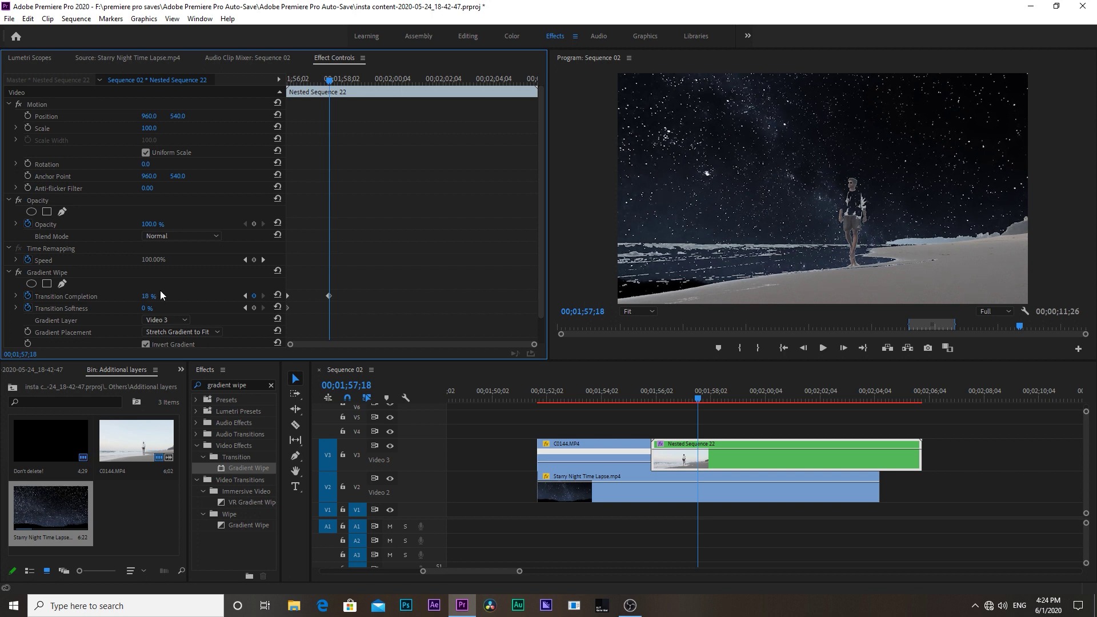
pyautogui.moveTo(160, 295)
pyautogui.mouseDown()
pyautogui.moveTo(151, 308)
pyautogui.moveTo(164, 308)
pyautogui.moveTo(146, 308)
pyautogui.moveTo(169, 308)
pyautogui.mouseUp()
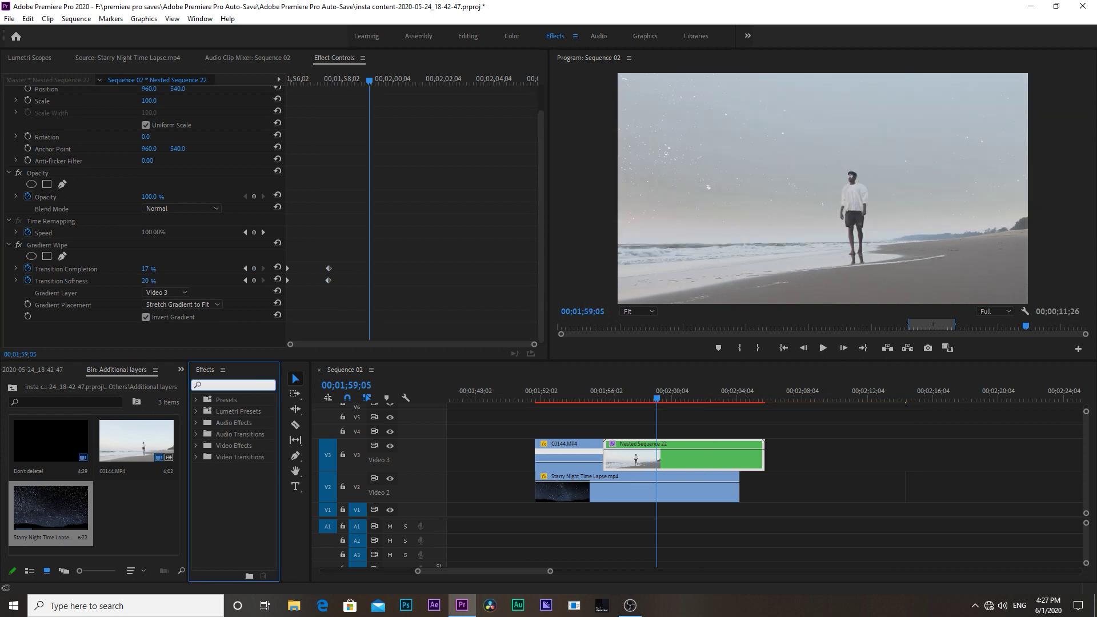
pyautogui.write('lum')
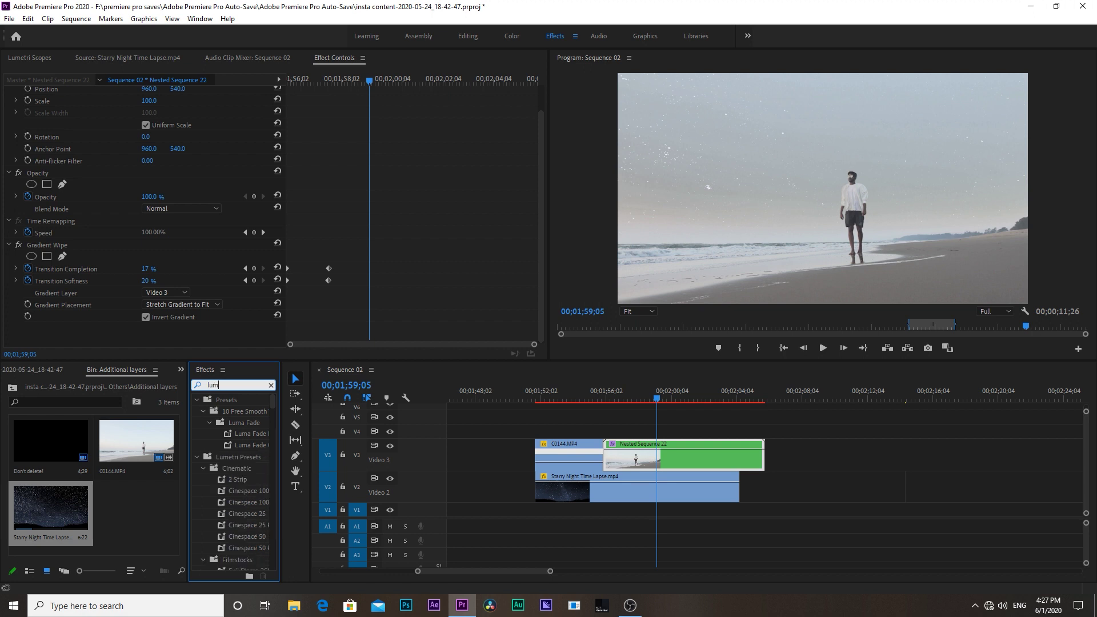
pyautogui.write('etri colo')
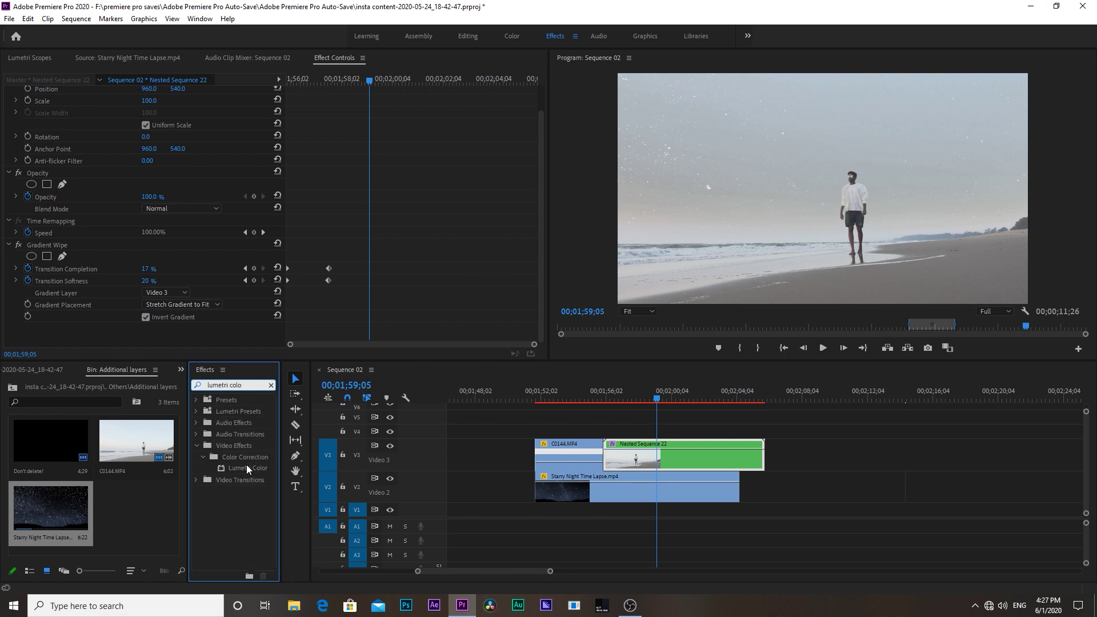
# - Drag Lumetri Color from the Effects panel onto the Nested Sequence 22 clip
pyautogui.moveTo(245, 464); pyautogui.dragTo(622, 454)
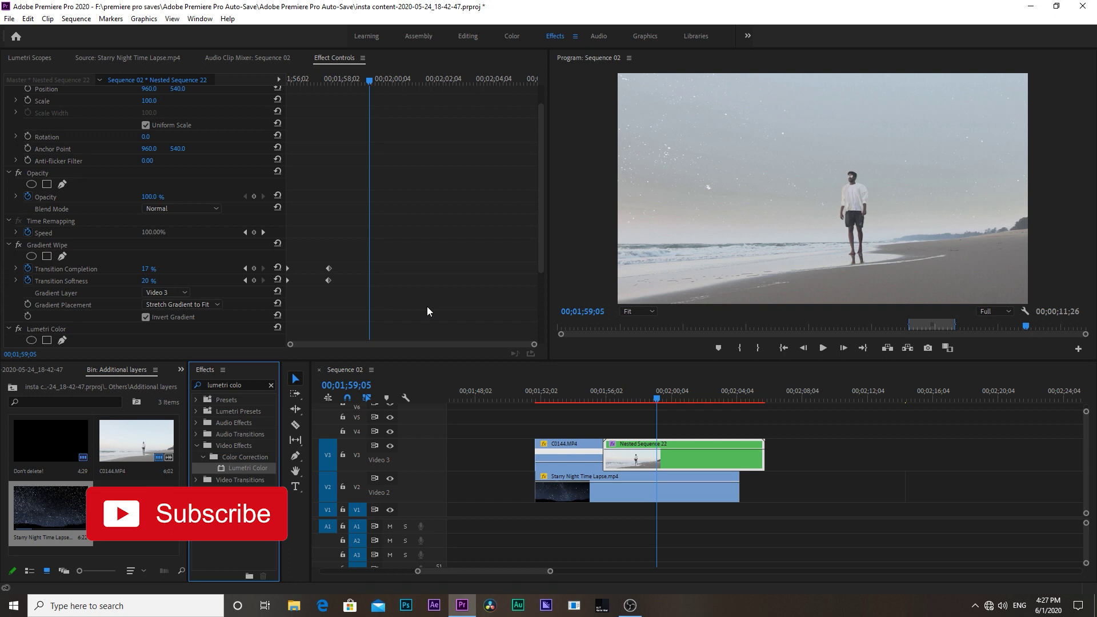
pyautogui.scroll(-4, 437, 283)
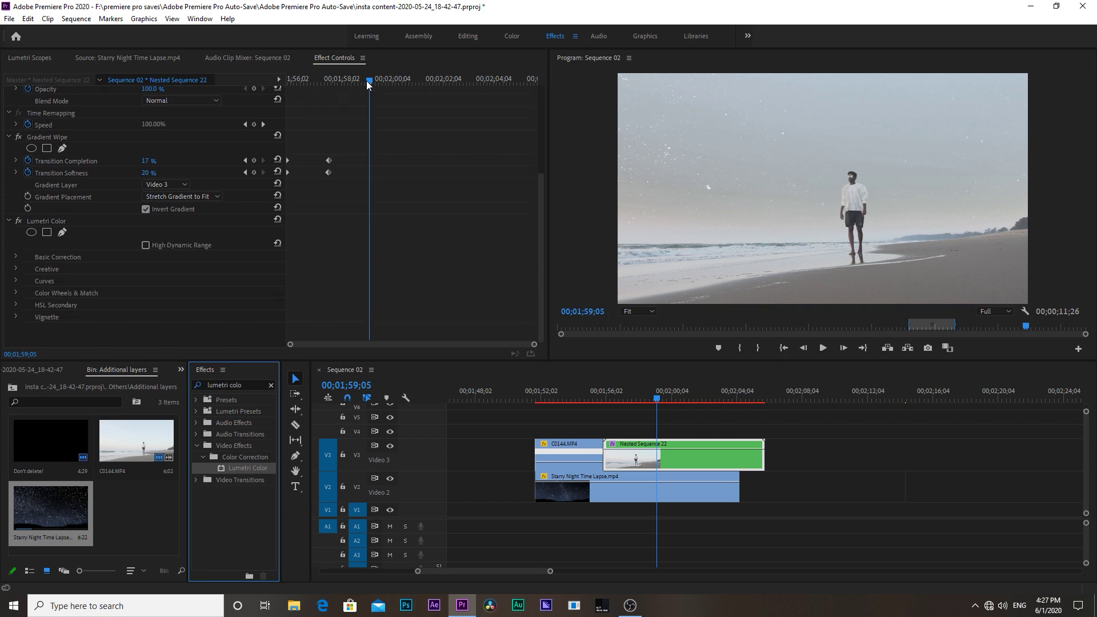
# - At 01;55;27, expand Basic Correction and keyframe Temperature, Exposure and Contrast
pyautogui.moveTo(368, 81); pyautogui.dragTo(287, 84)
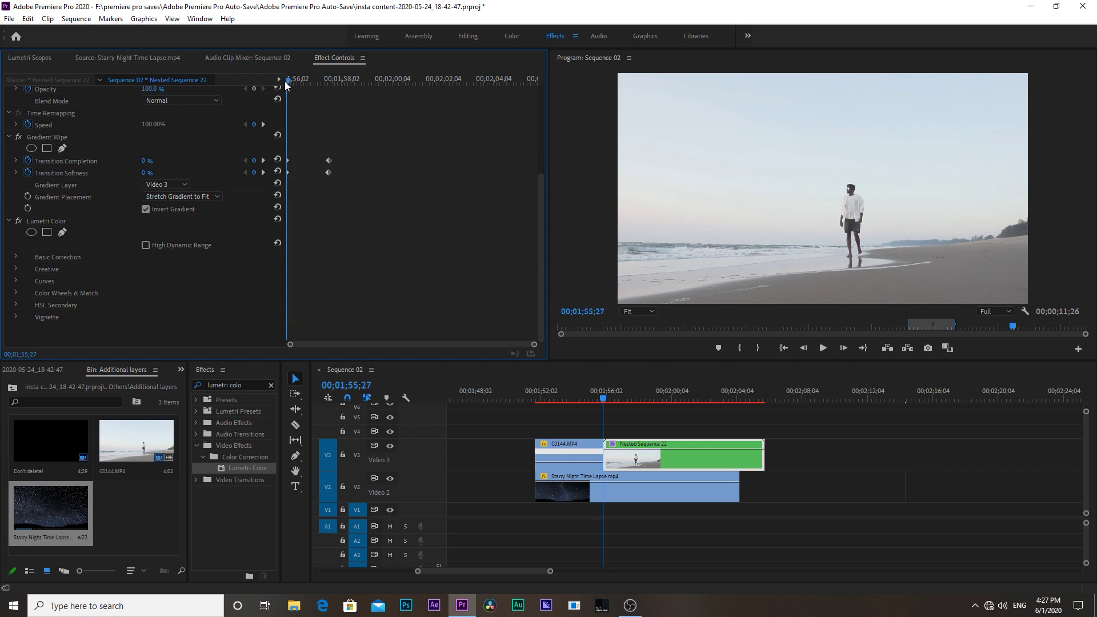
pyautogui.click(16, 257)
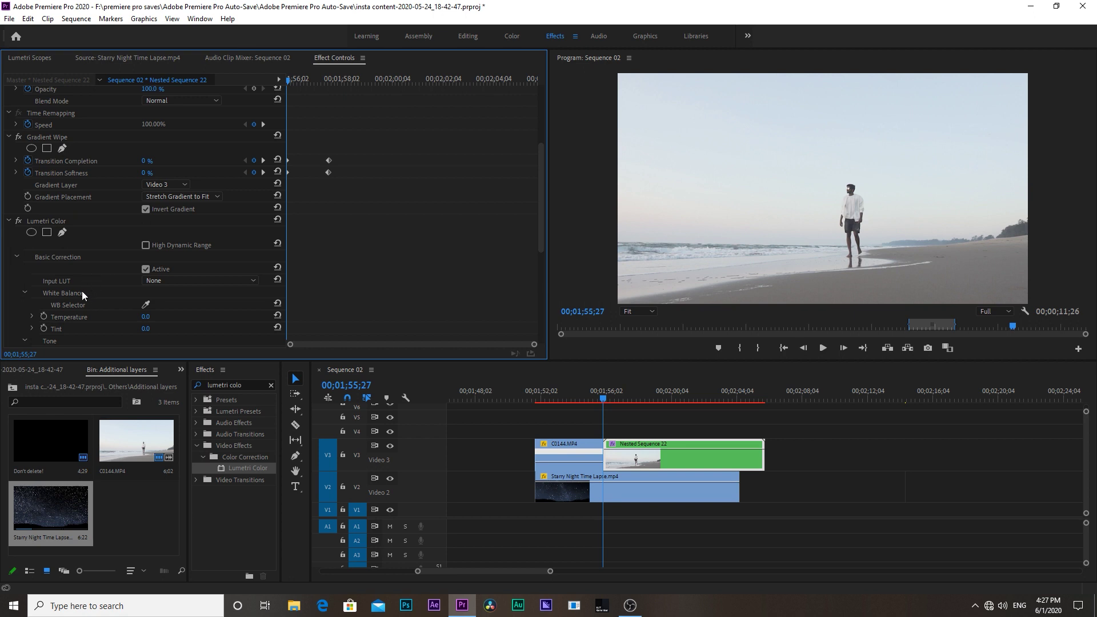
pyautogui.scroll(-3, 98, 290)
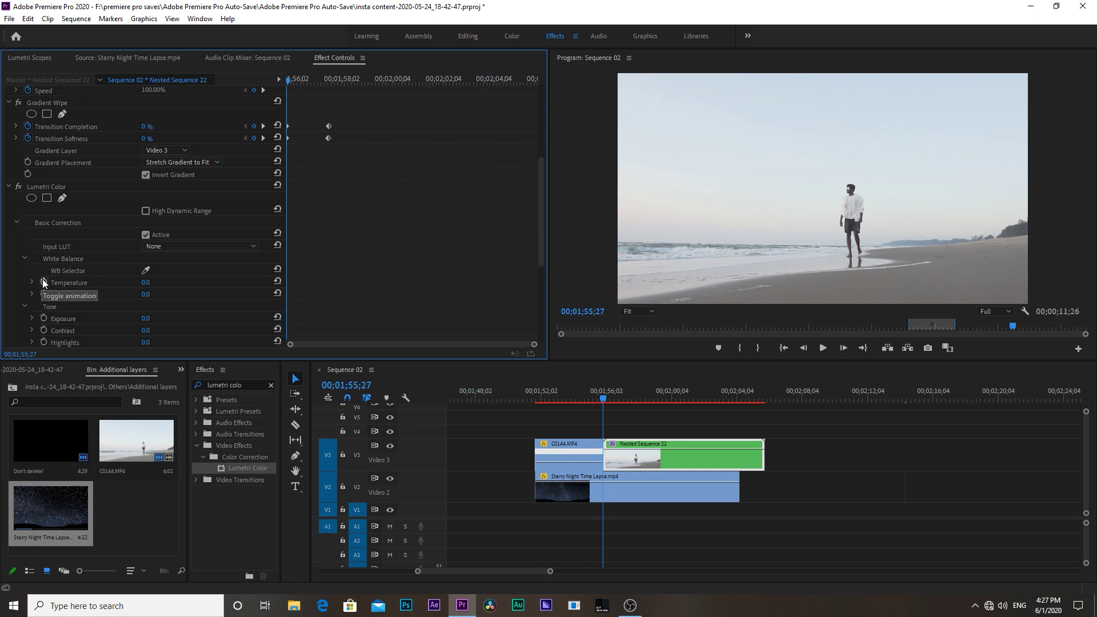
pyautogui.click(42, 279)
pyautogui.scroll(-3, 74, 303)
pyautogui.click(44, 284)
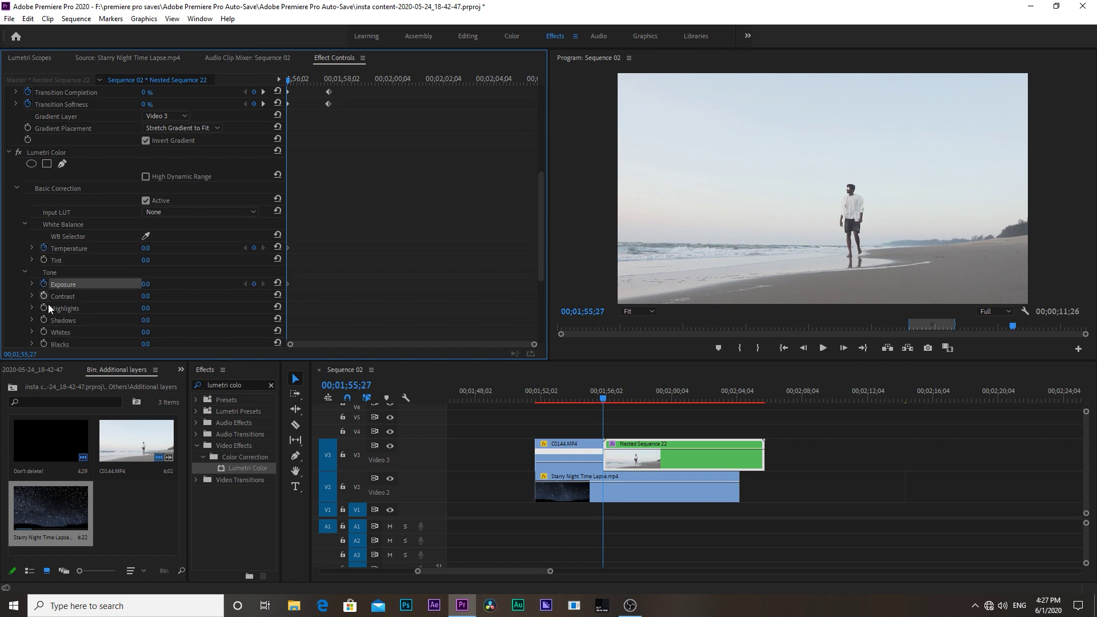
pyautogui.click(44, 296)
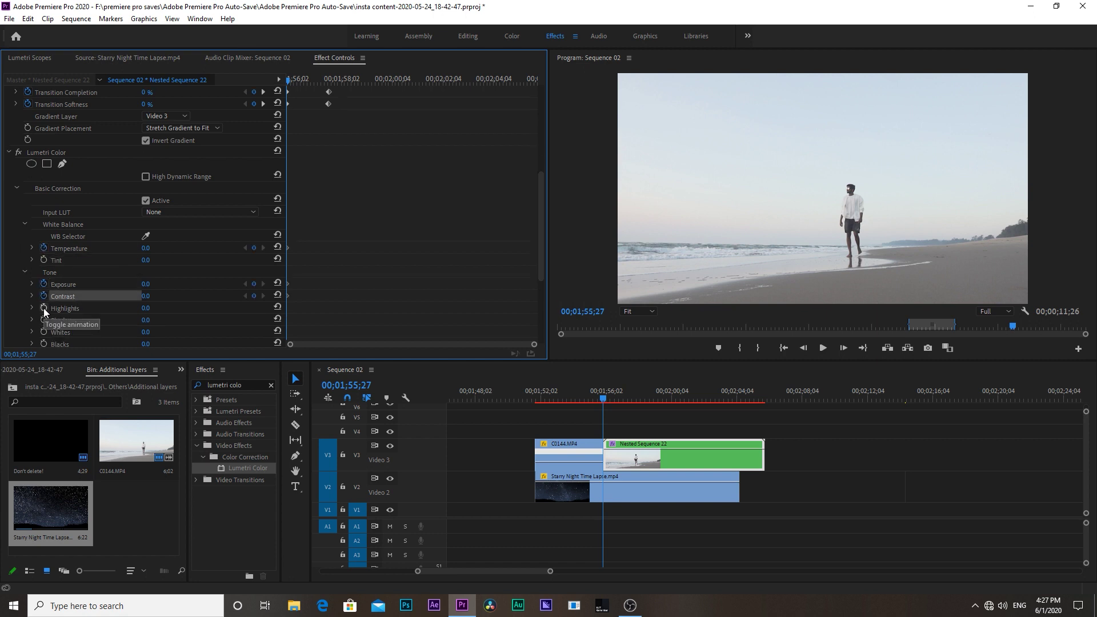
# - Add starting keyframes for Highlights, Shadows, Whites and Blacks
pyautogui.click(44, 309)
pyautogui.click(44, 320)
pyautogui.click(44, 332)
pyautogui.scroll(-2, 87, 321)
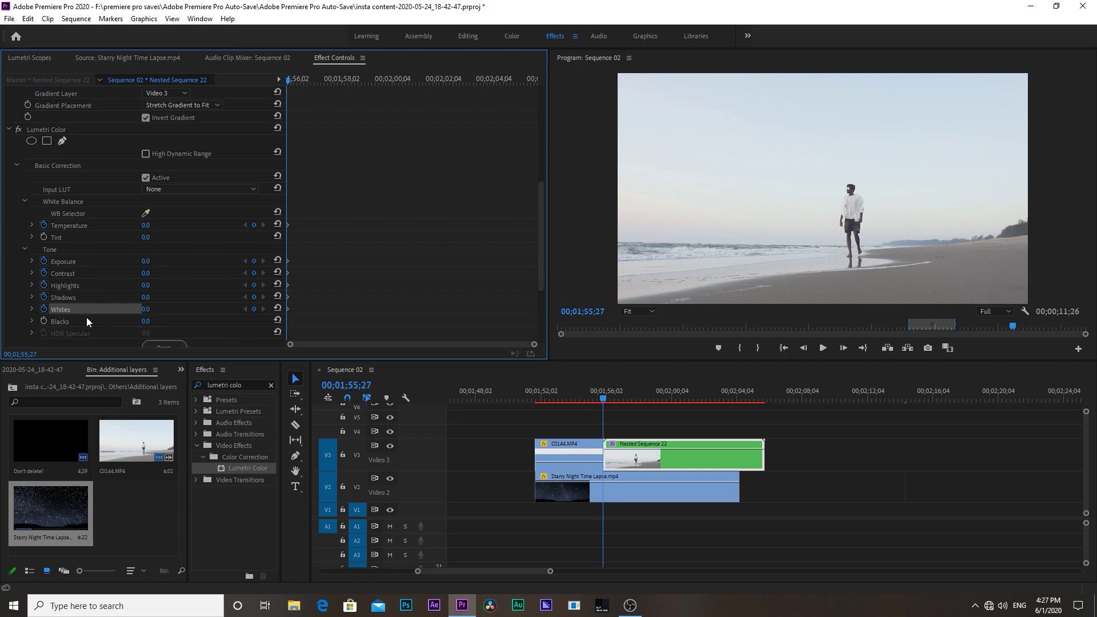
pyautogui.scroll(-1, 83, 314)
pyautogui.click(46, 310)
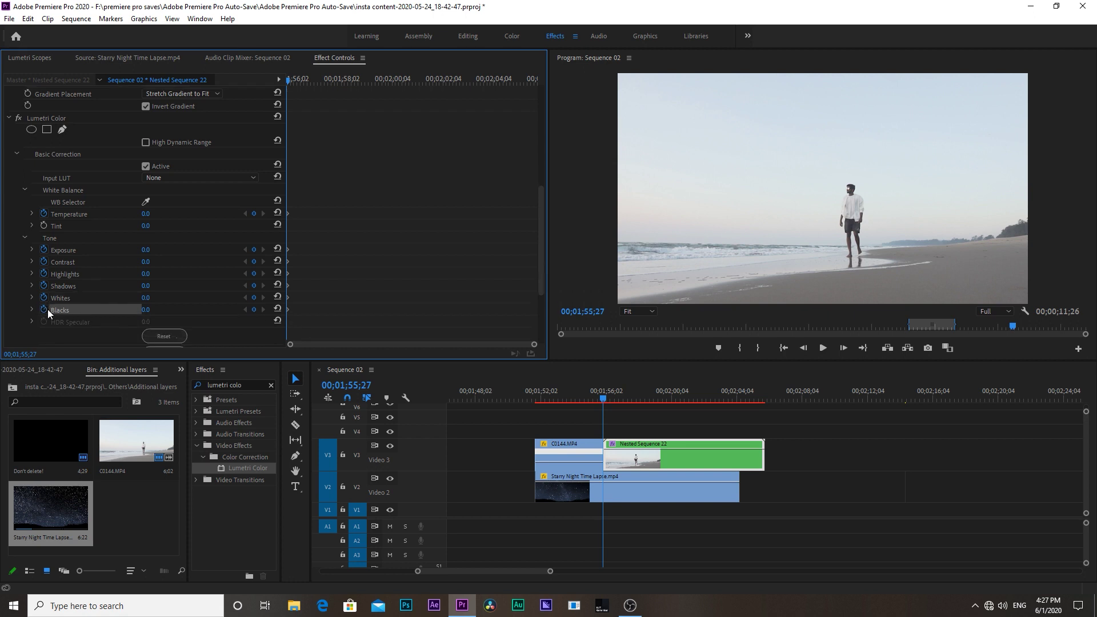
pyautogui.scroll(-5, 227, 232)
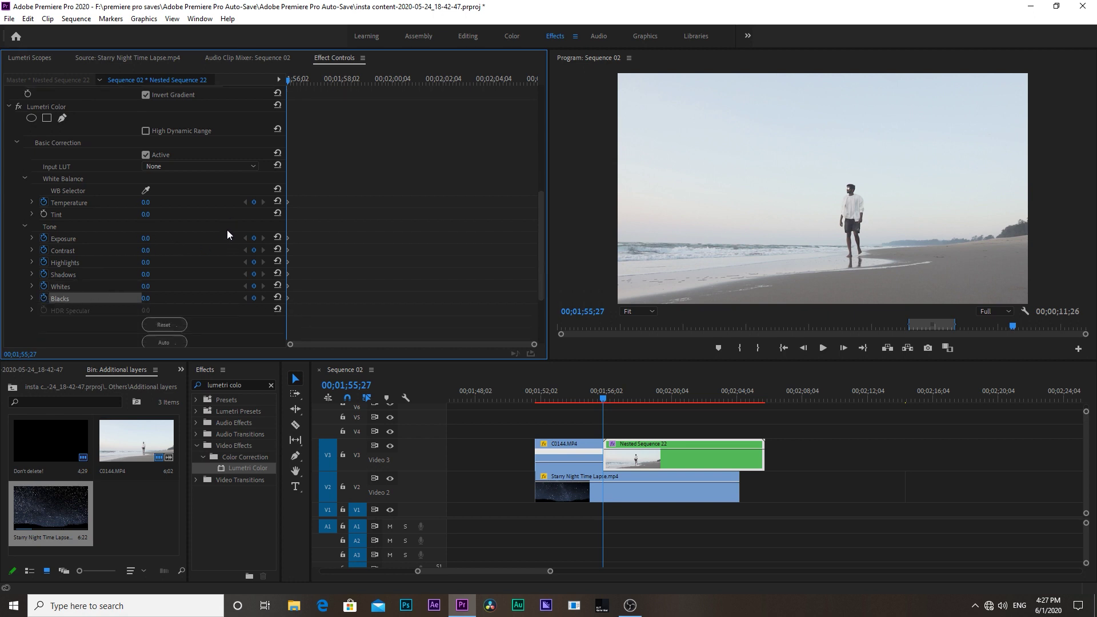
pyautogui.scroll(6, 228, 230)
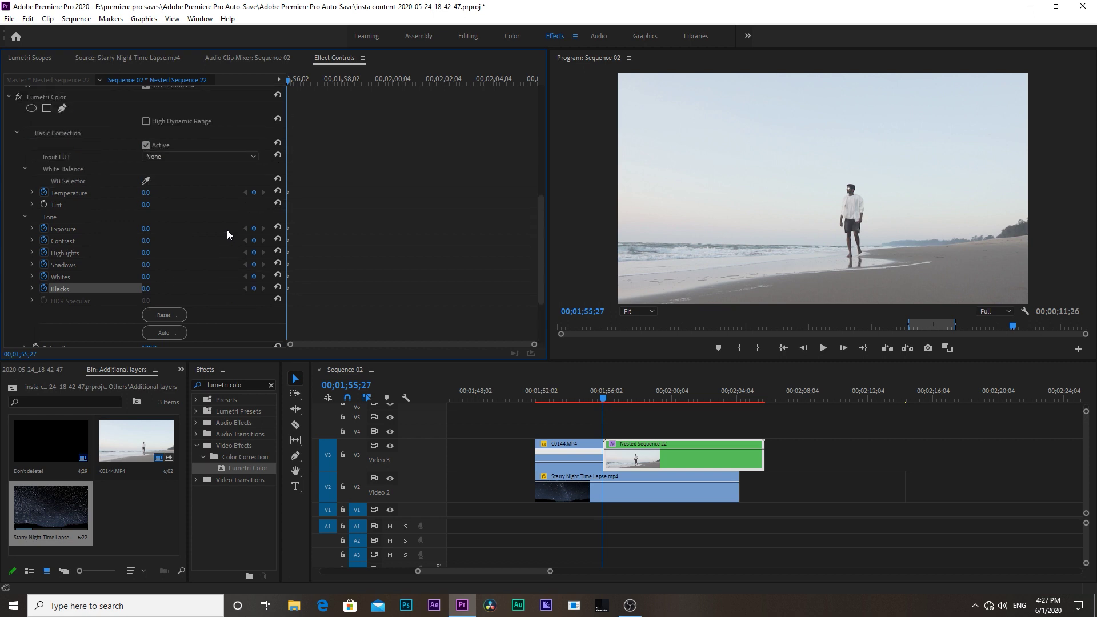
pyautogui.moveTo(289, 81); pyautogui.dragTo(333, 83)
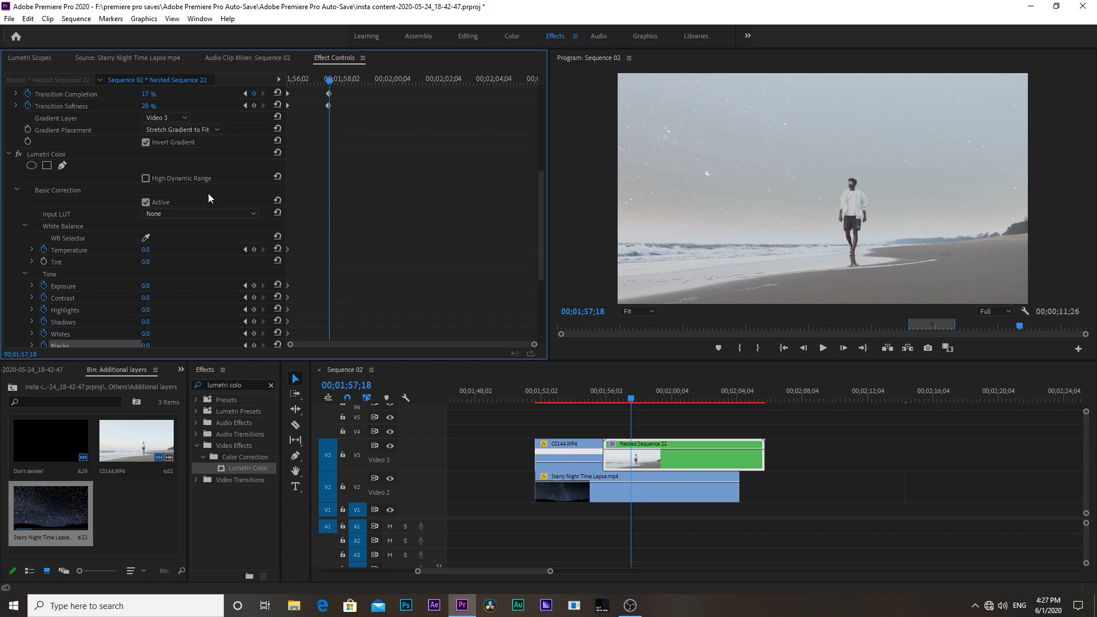
# - Grade to night at 01;57;18 with temperature -43, exposure -3.2, and adjusted highlights and shadows
pyautogui.scroll(-1, 201, 256)
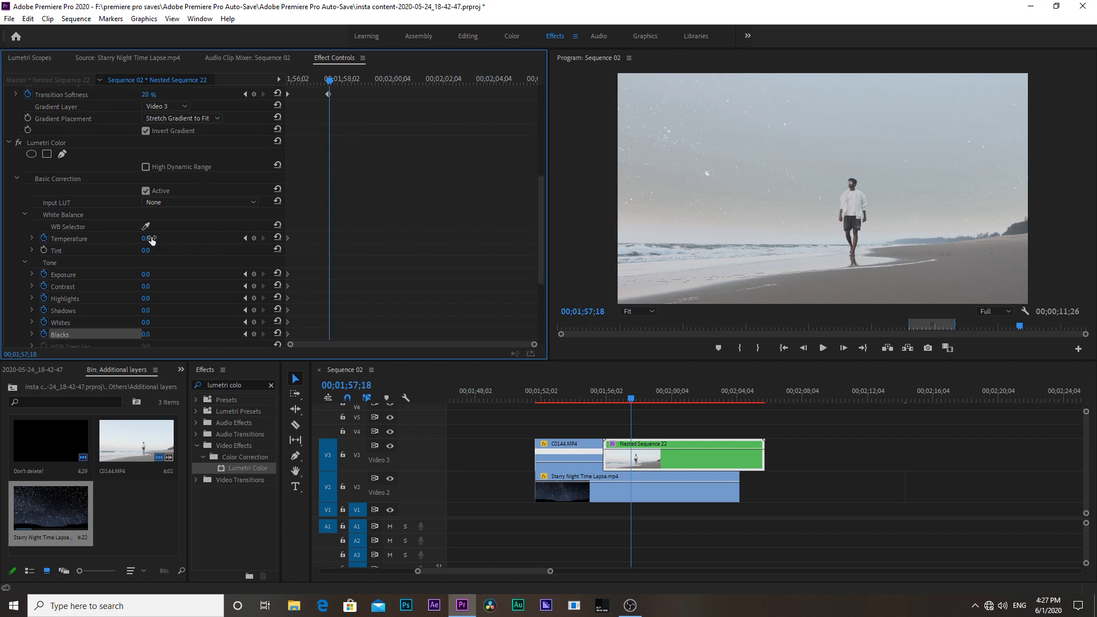
pyautogui.scroll(-2, 133, 239)
pyautogui.moveTo(151, 239); pyautogui.dragTo(153, 275)
pyautogui.moveTo(146, 287); pyautogui.dragTo(134, 311)
# - Rewind to 01;55;22 and play back the day-to-night transition
pyautogui.moveTo(638, 400); pyautogui.dragTo(602, 397)
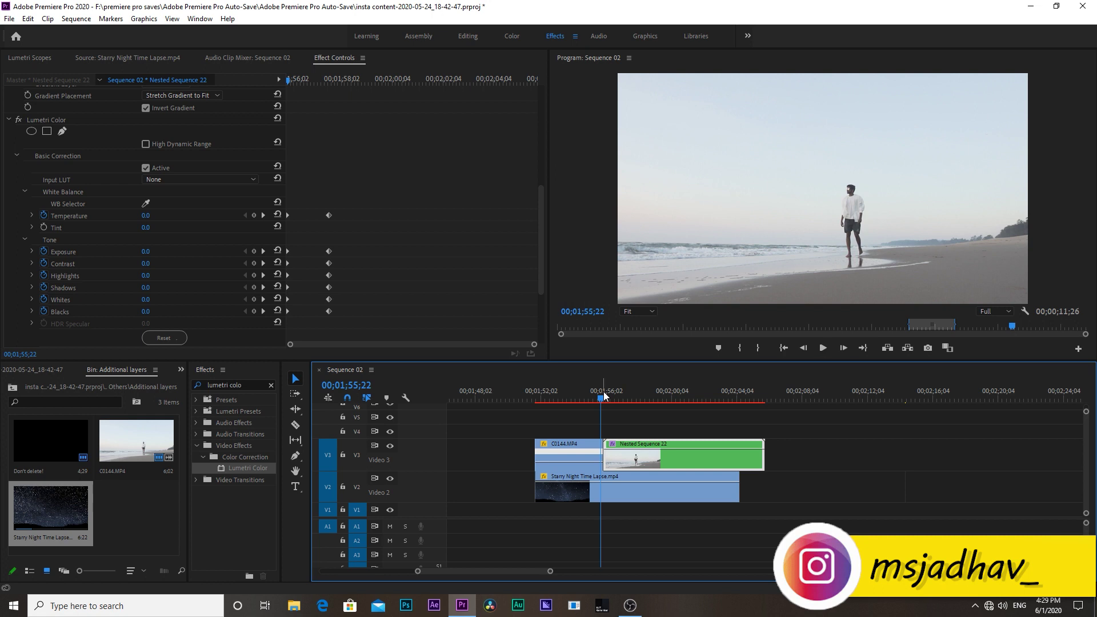
pyautogui.press('space')
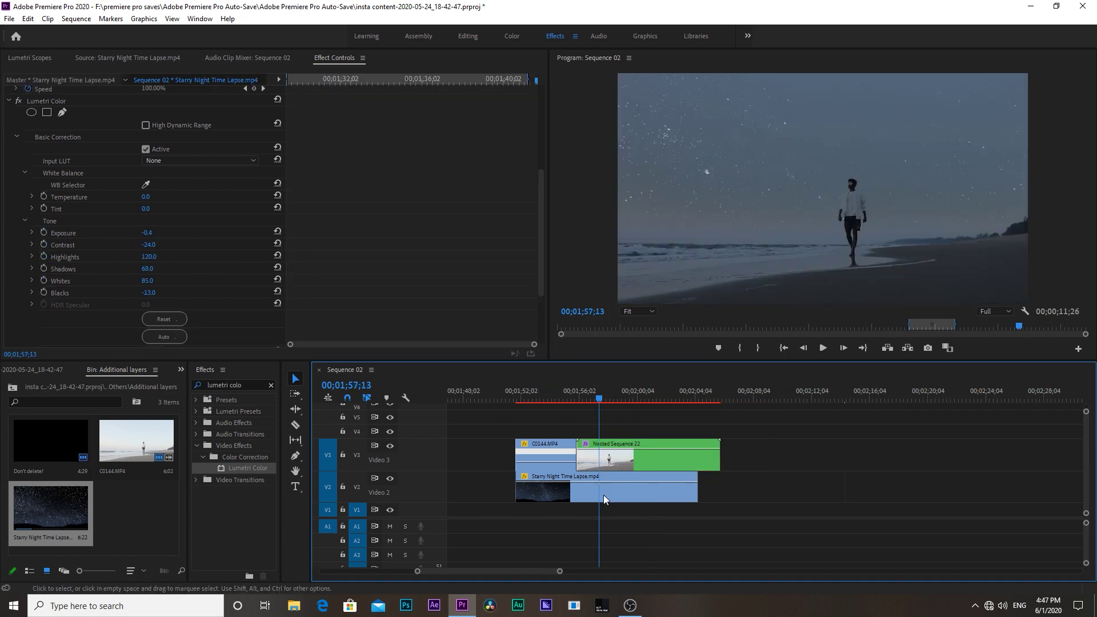
pyautogui.click(604, 494)
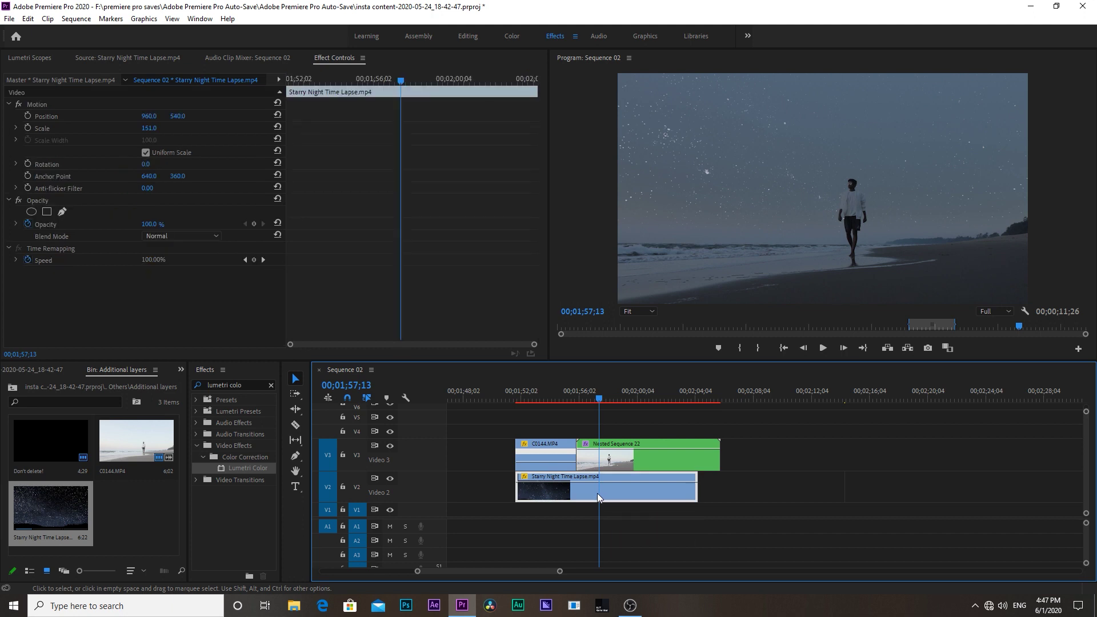
# - Apply Lumetri Color to the Starry Night Time Lapse clip and expand its Basic Correction
pyautogui.moveTo(257, 464); pyautogui.dragTo(546, 490)
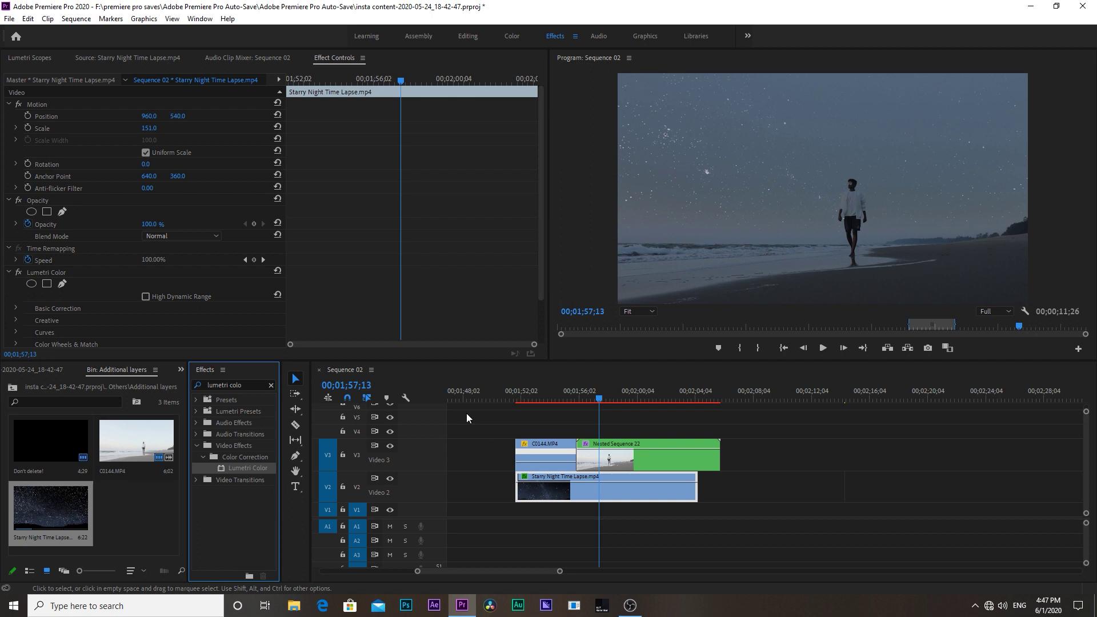
pyautogui.scroll(-2, 210, 313)
pyautogui.scroll(-1, 210, 314)
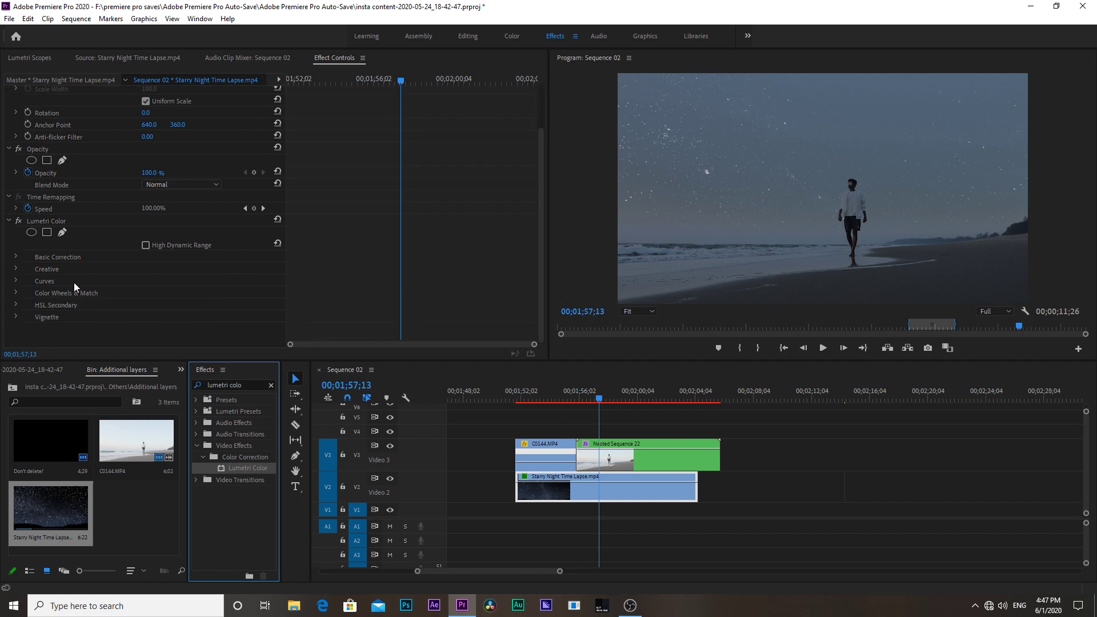
pyautogui.click(16, 257)
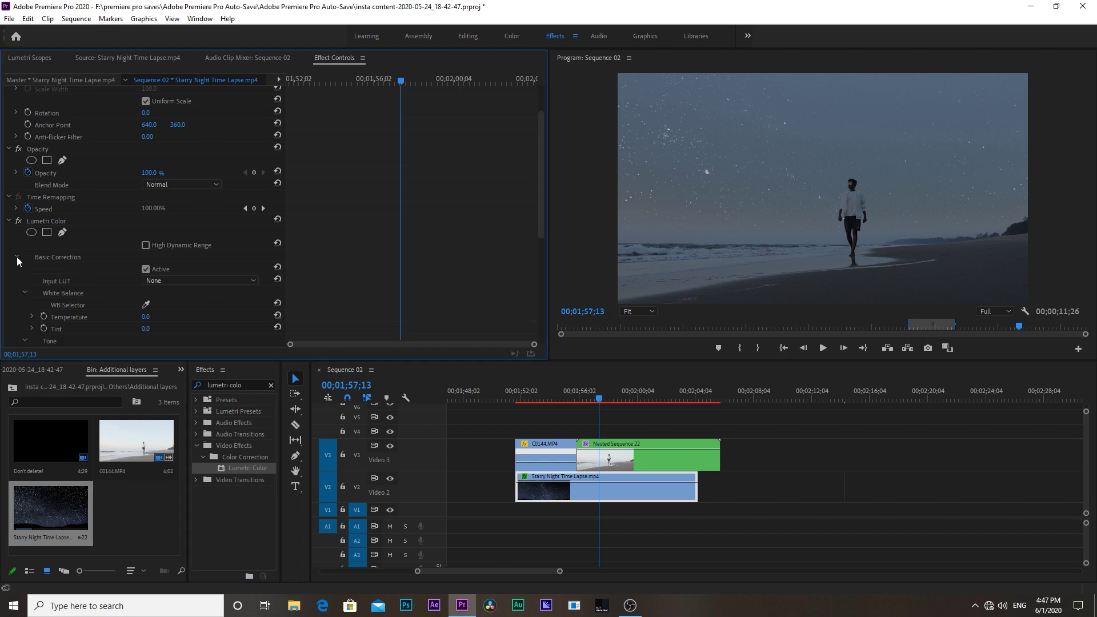
pyautogui.scroll(-5, 143, 229)
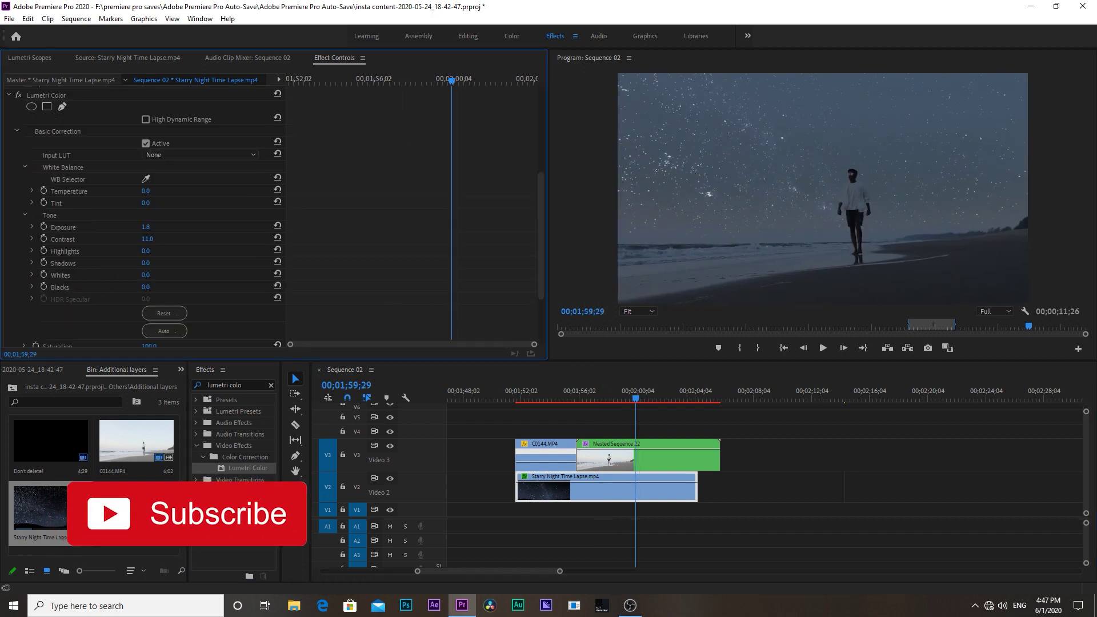